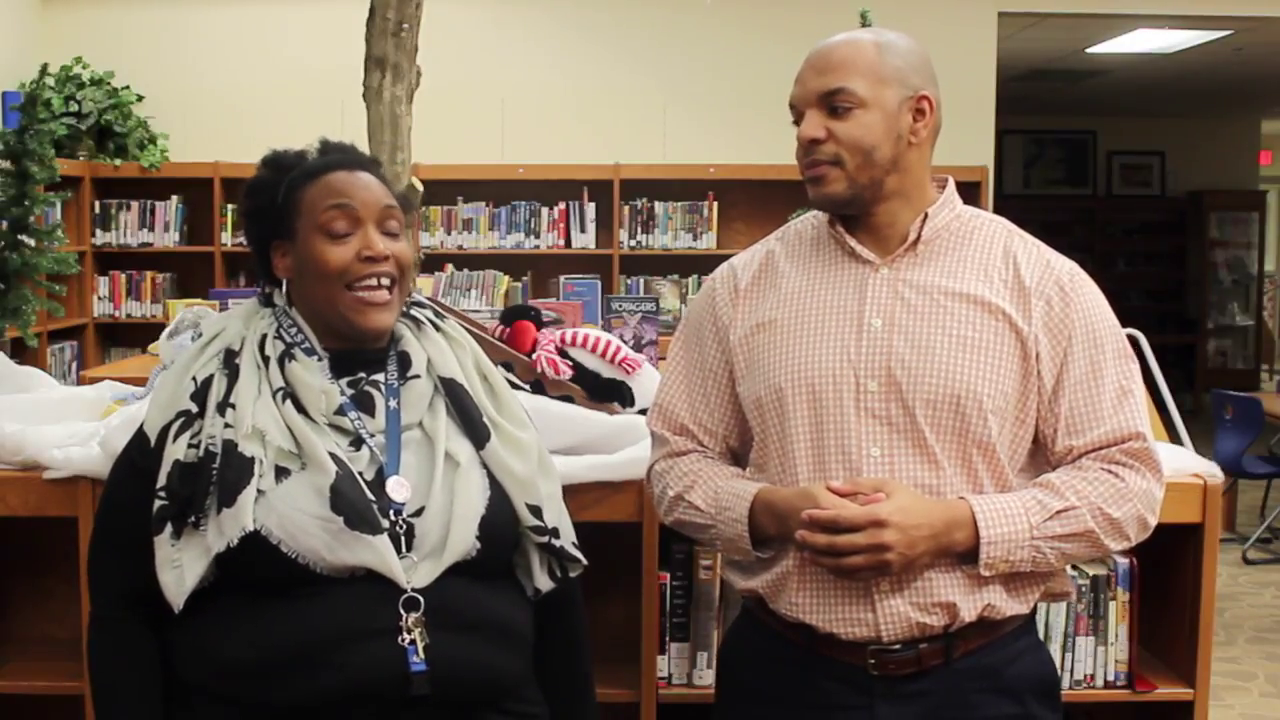
- Bring up Quizlet's Latest Activity page, which lists study sets such as Sadlier Vocabulary Workshop Level B -Unit 3
click(133, 125)
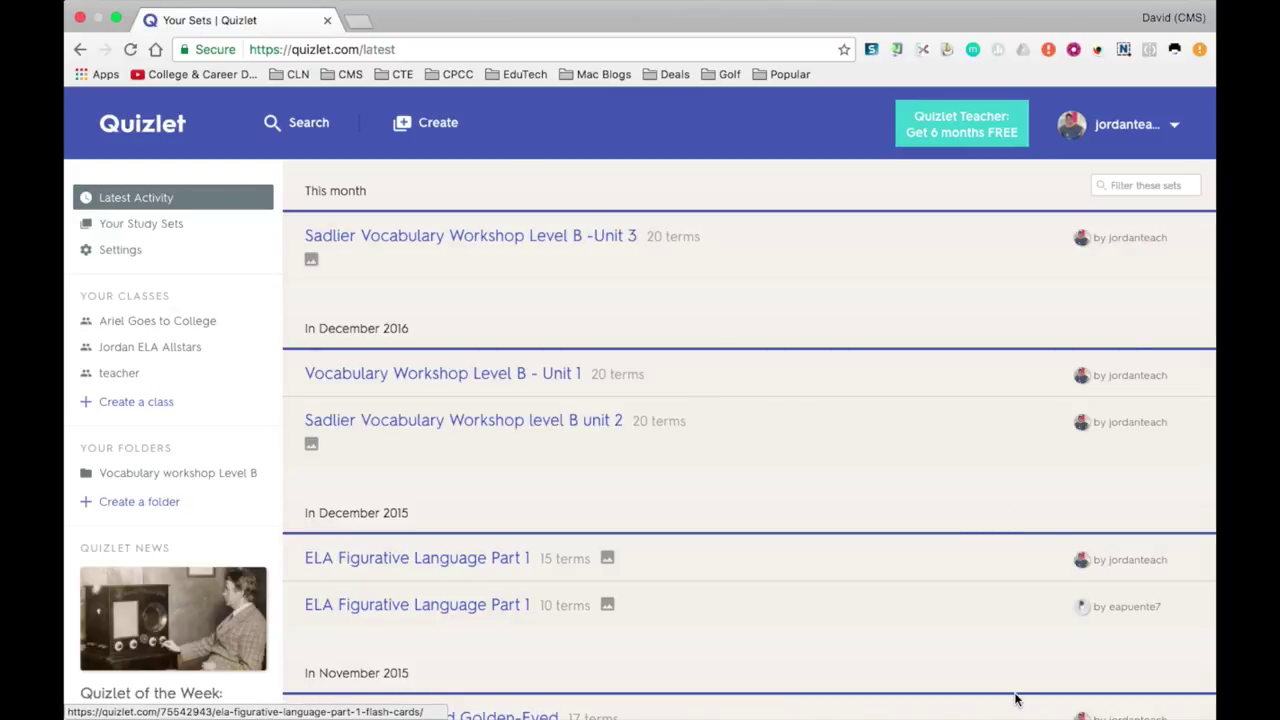
- Go to Your Study Sets and start a blank new study set with Create
scroll(1182, 713, down, 1)
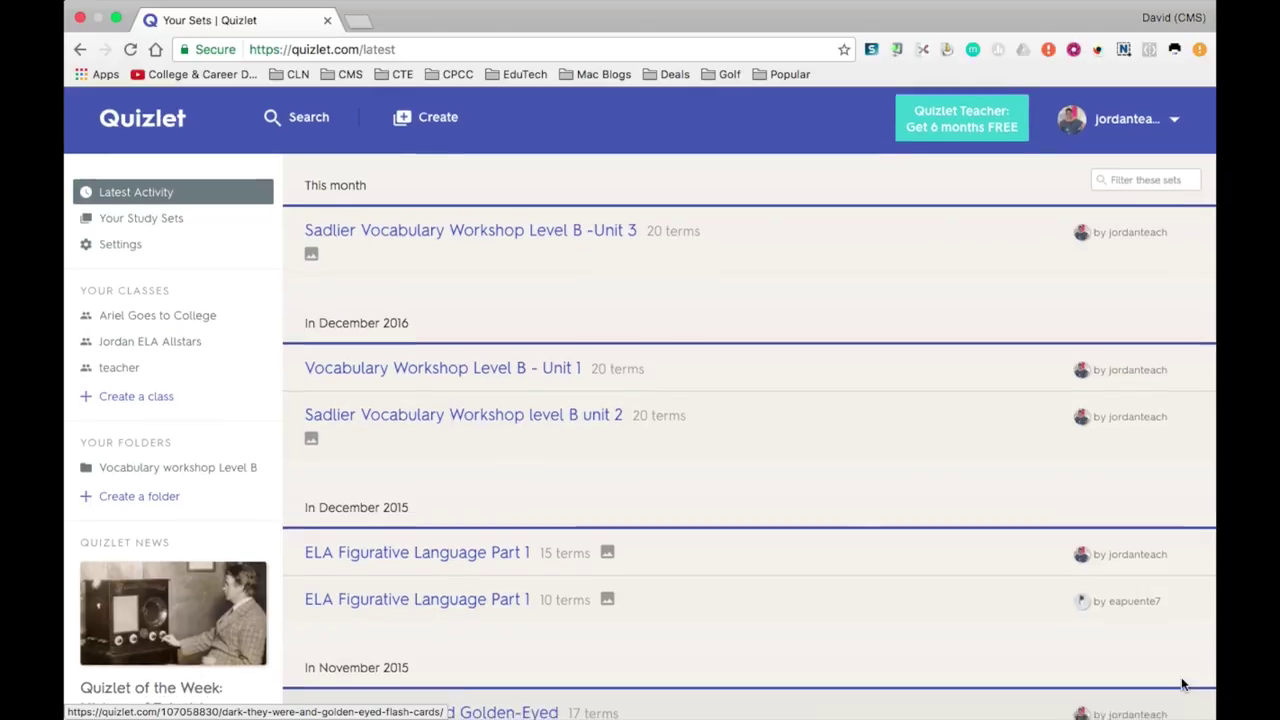
right_click(1182, 688)
click(886, 579)
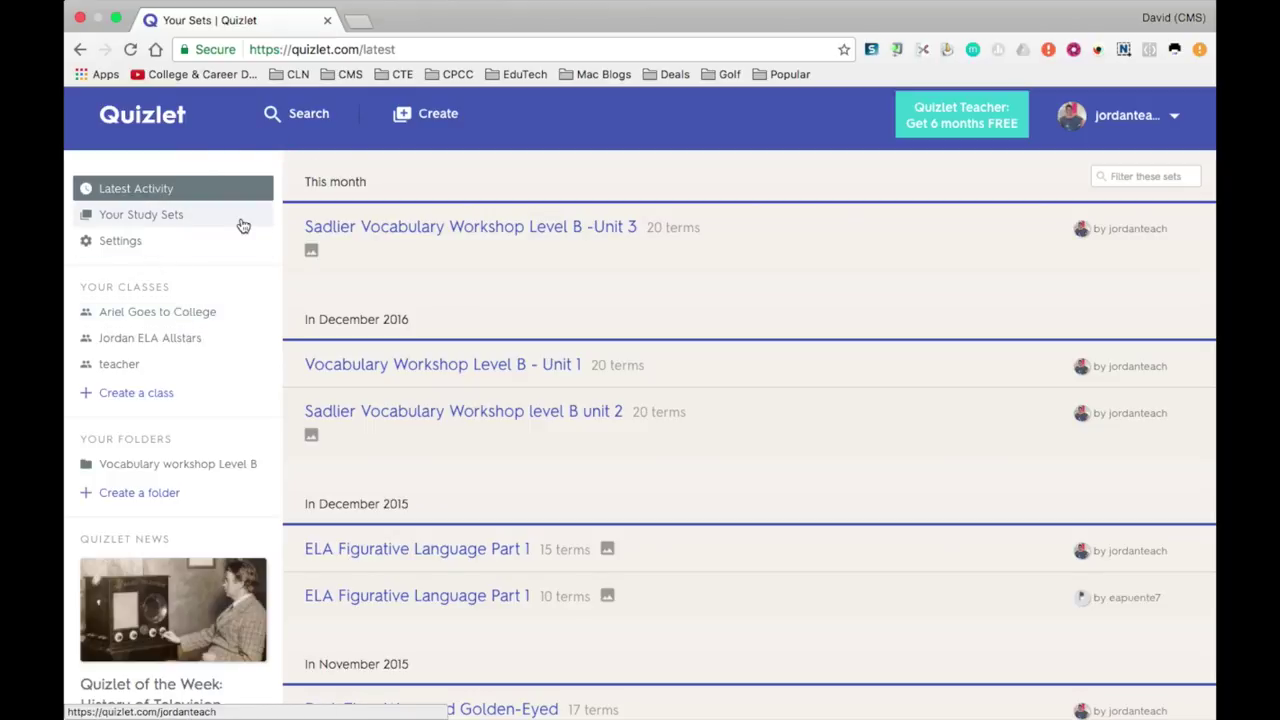
click(172, 218)
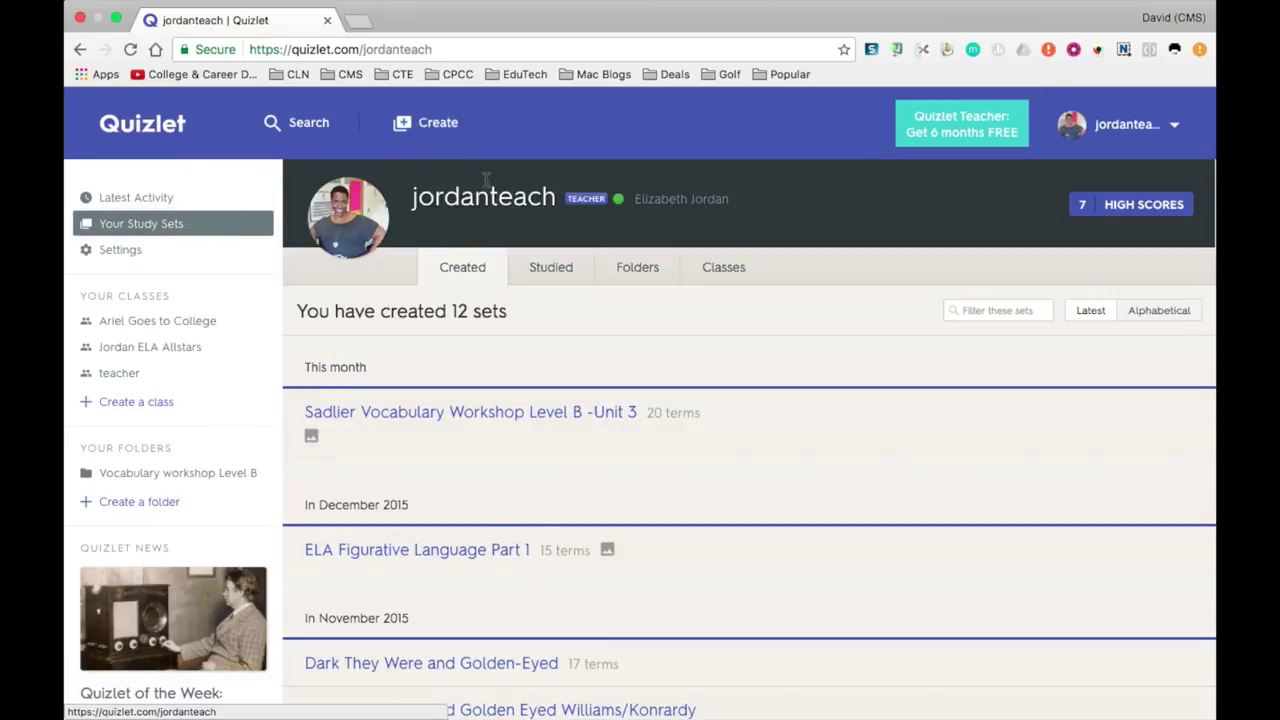
click(446, 124)
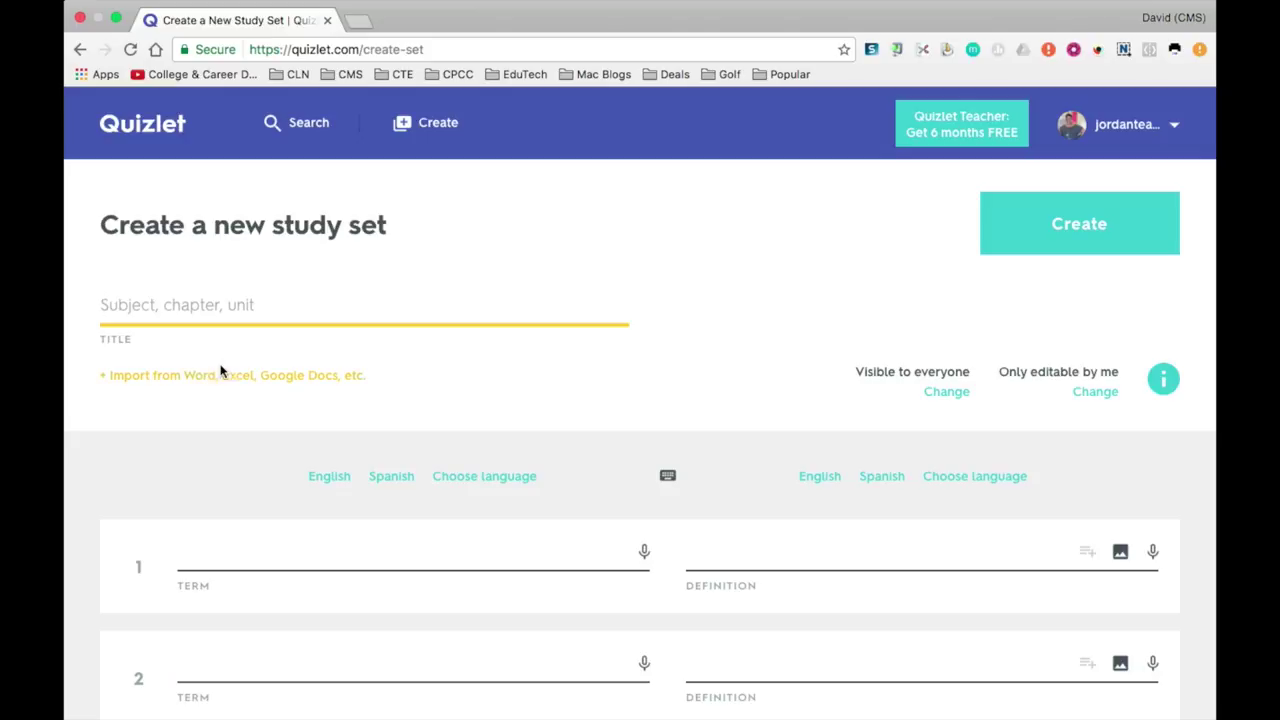
- Return to the Your Sets list through the Quizlet logo
click(158, 139)
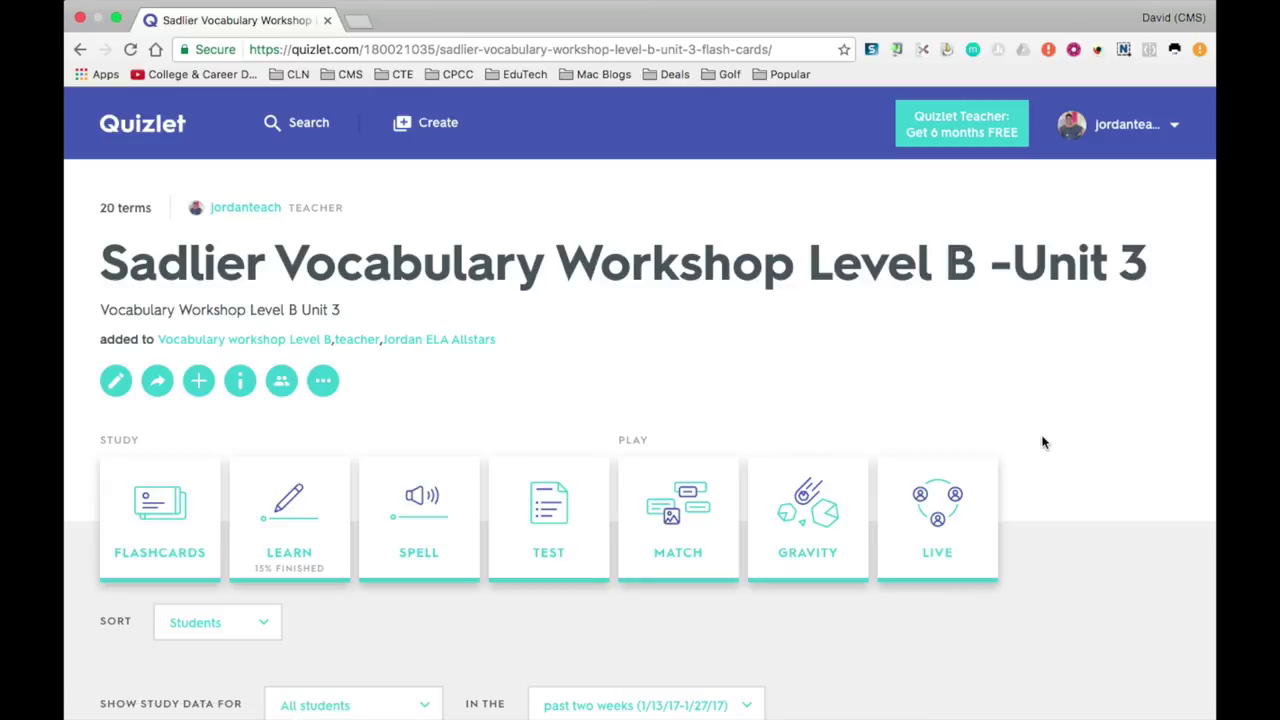
scroll(1042, 440, down, 5)
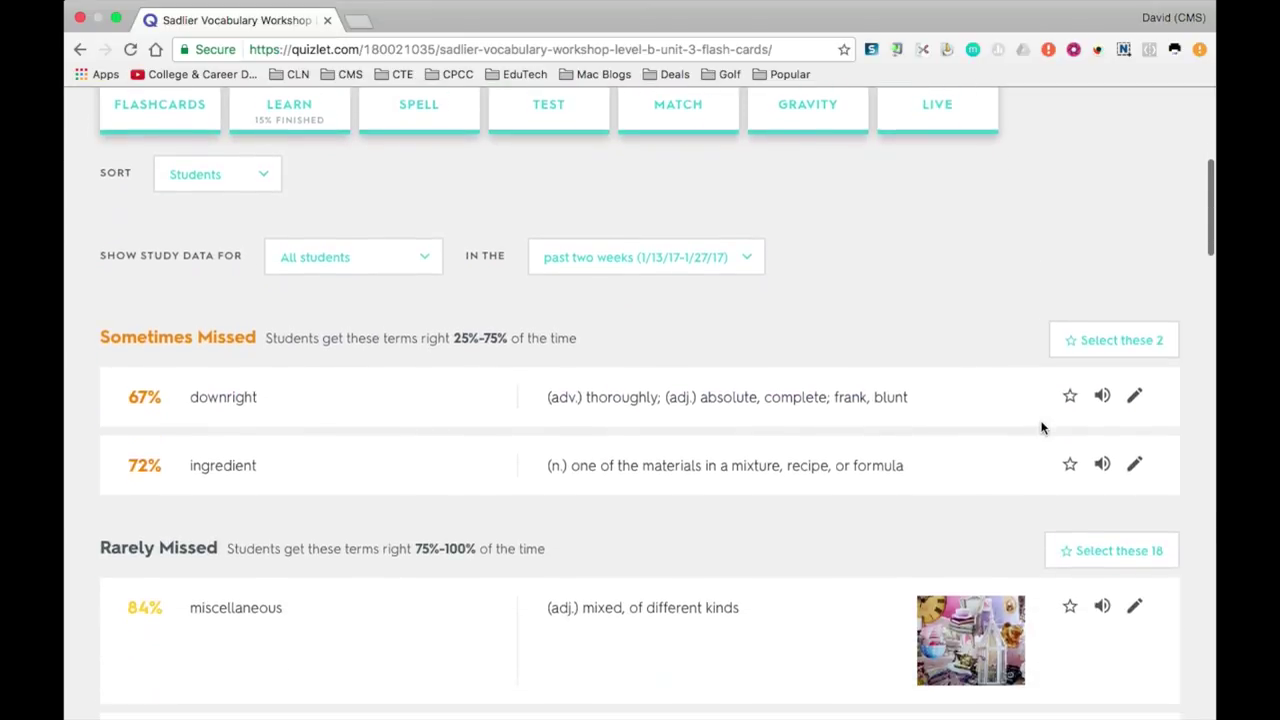
right_click(1042, 428)
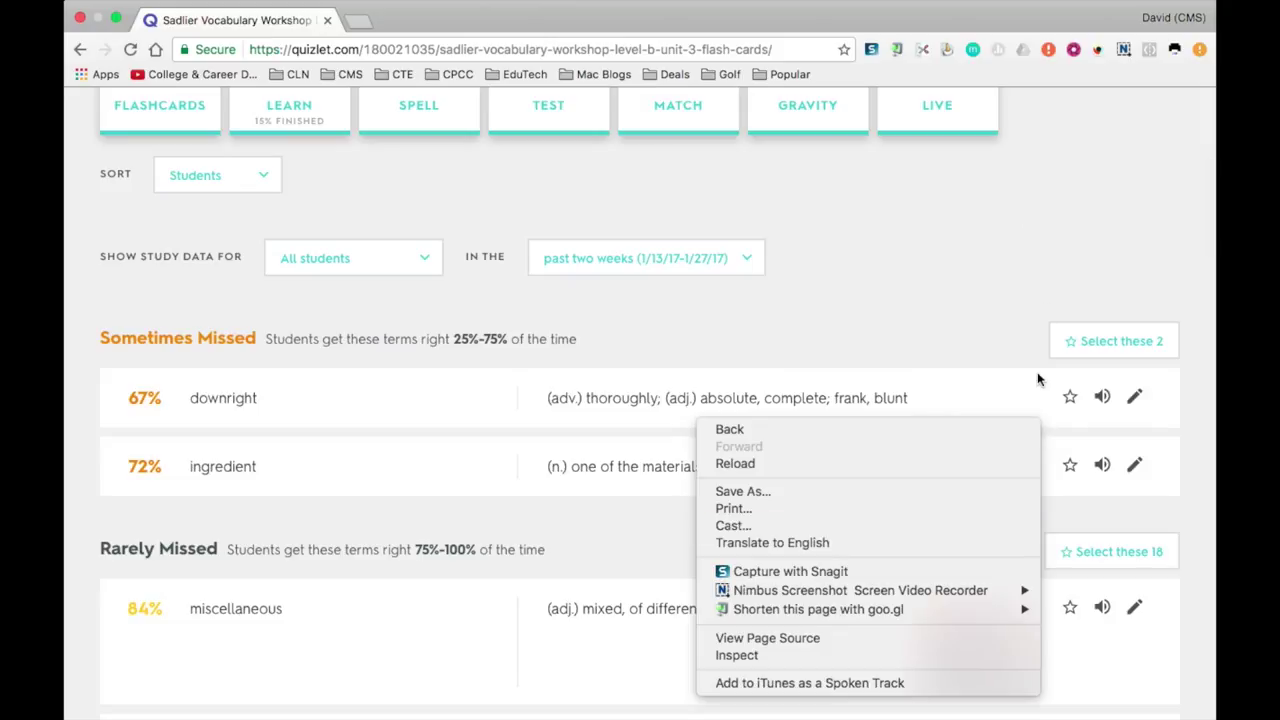
click(729, 429)
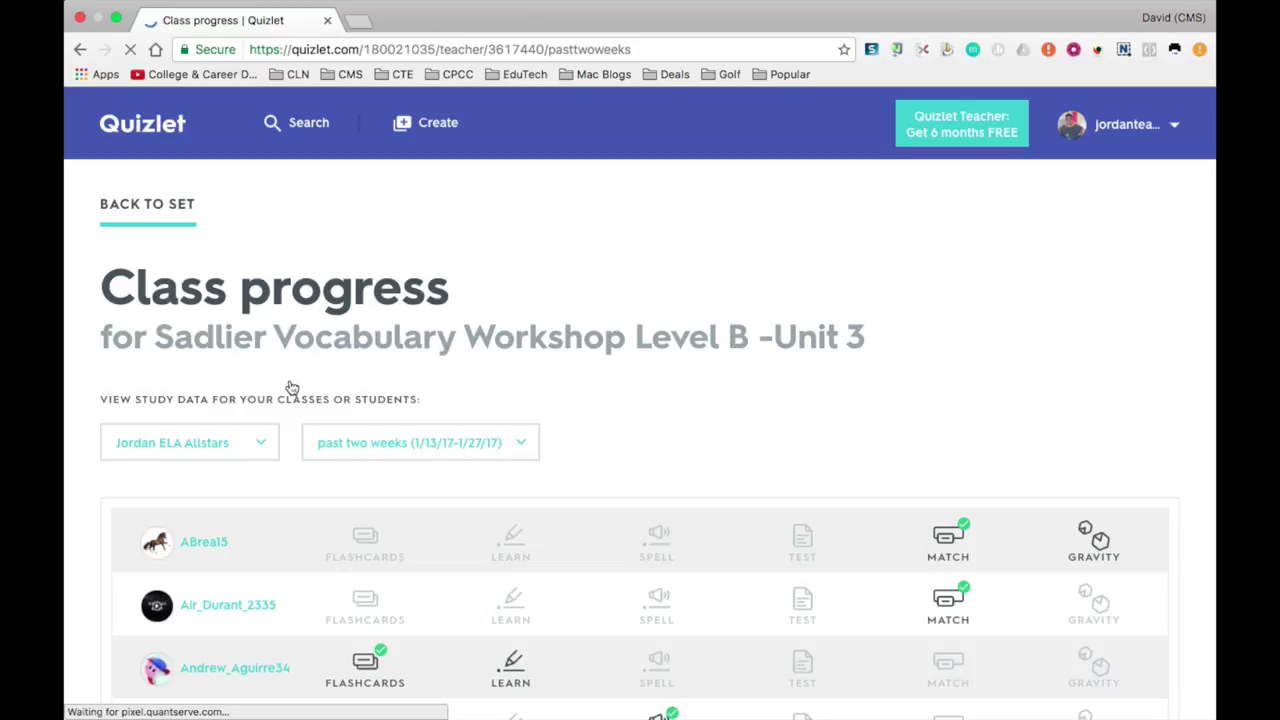
scroll(292, 388, down, 8)
scroll(290, 380, down, 10)
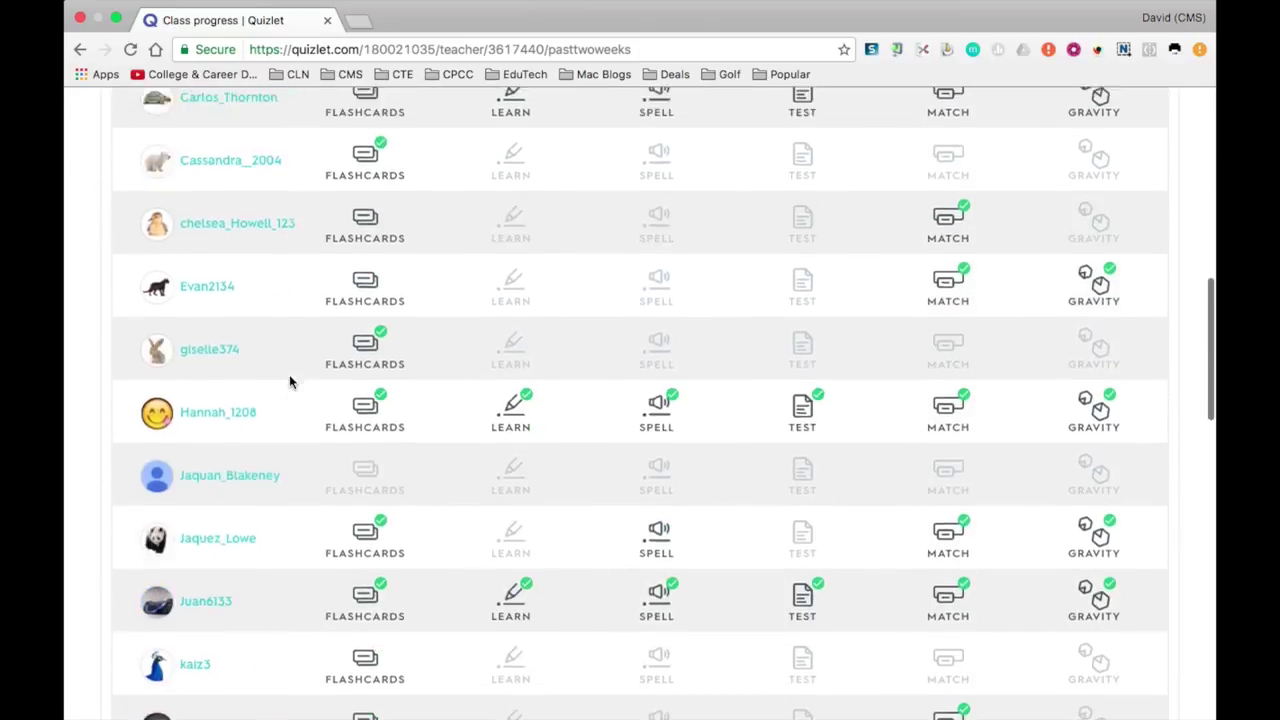
scroll(289, 375, down, 2)
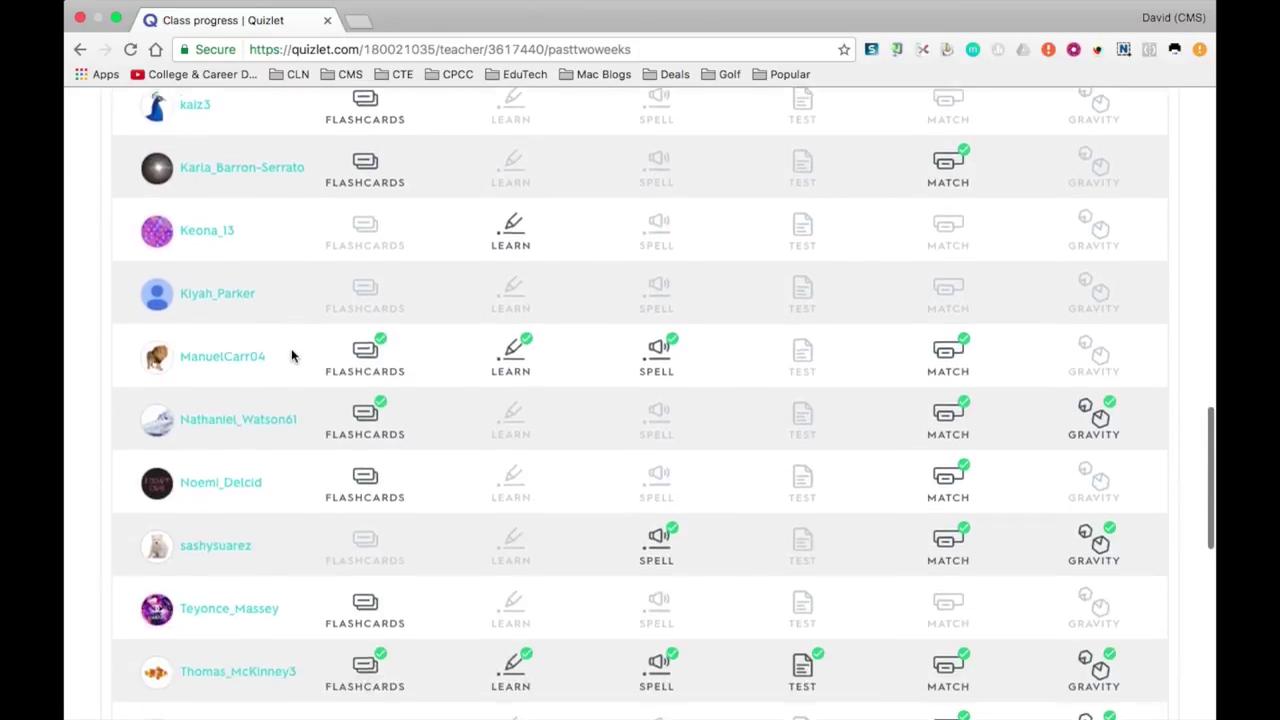
scroll(291, 354, down, 3)
scroll(290, 342, down, 5)
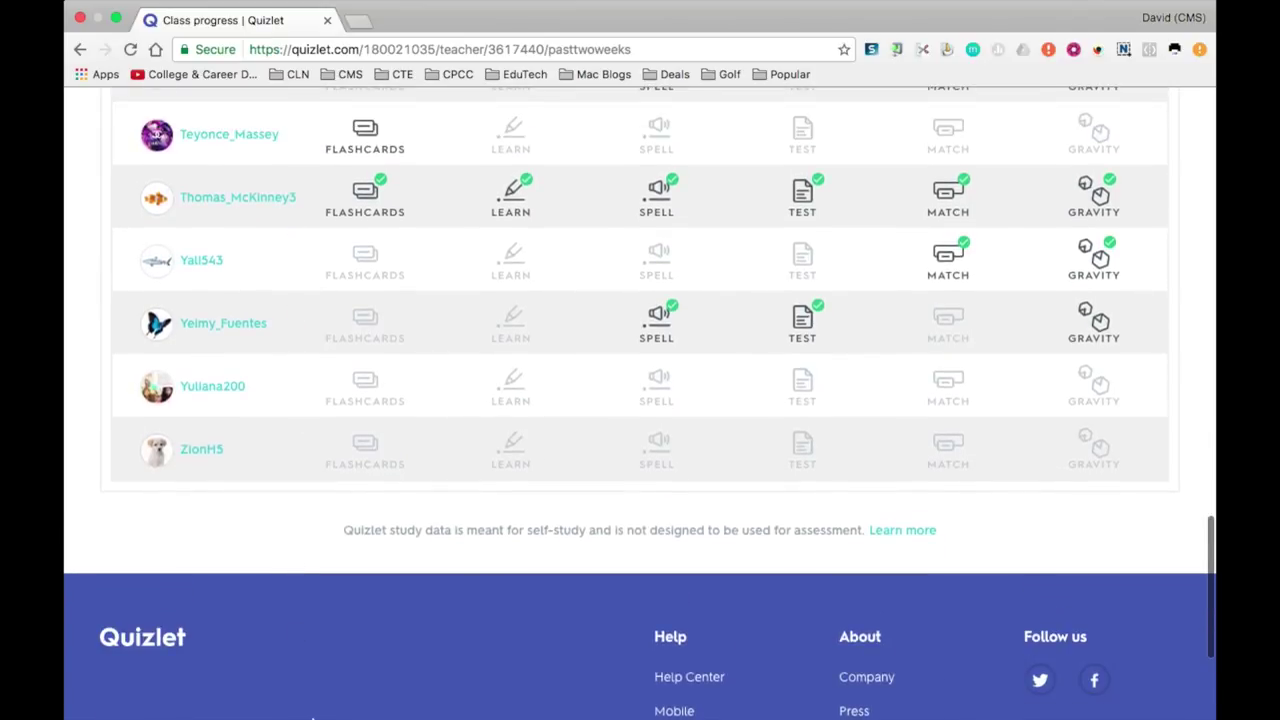
mouse_move(520, 199)
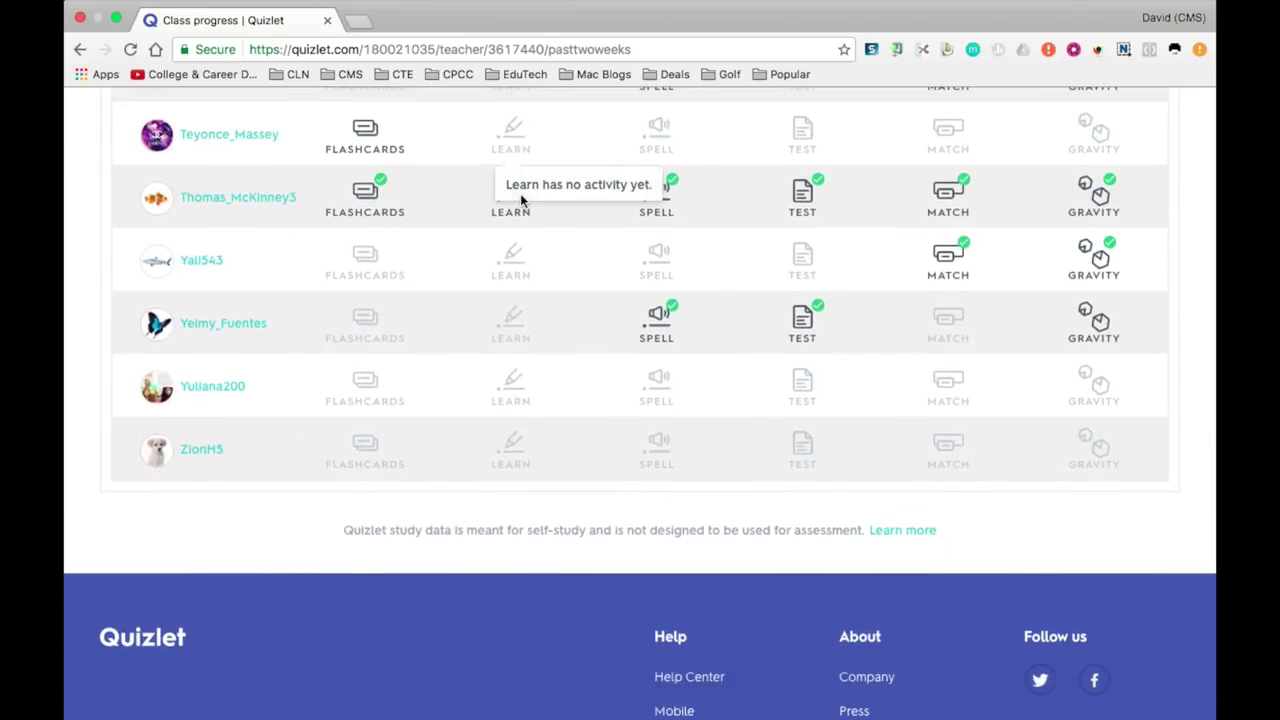
key(super+bracketleft)
- Scroll the Unit 3 term list and play the pronunciation of 'yearn'
scroll(1154, 410, down, 2)
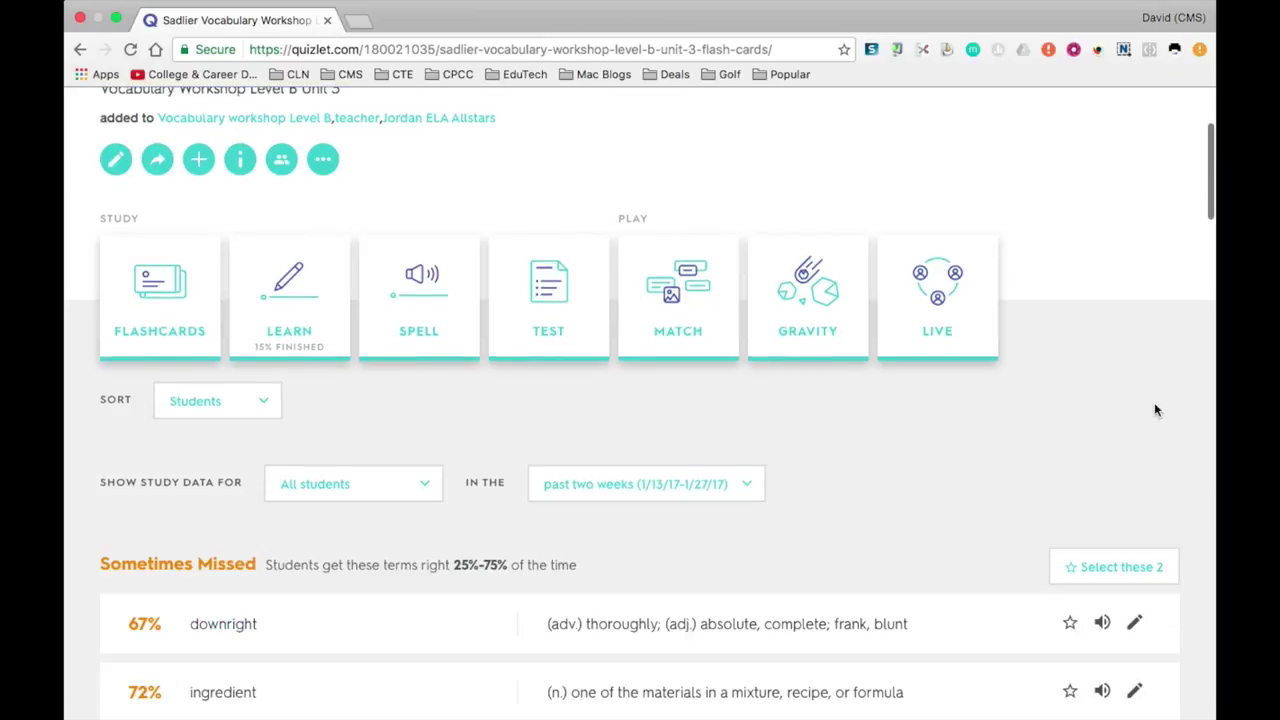
scroll(1154, 410, down, 5)
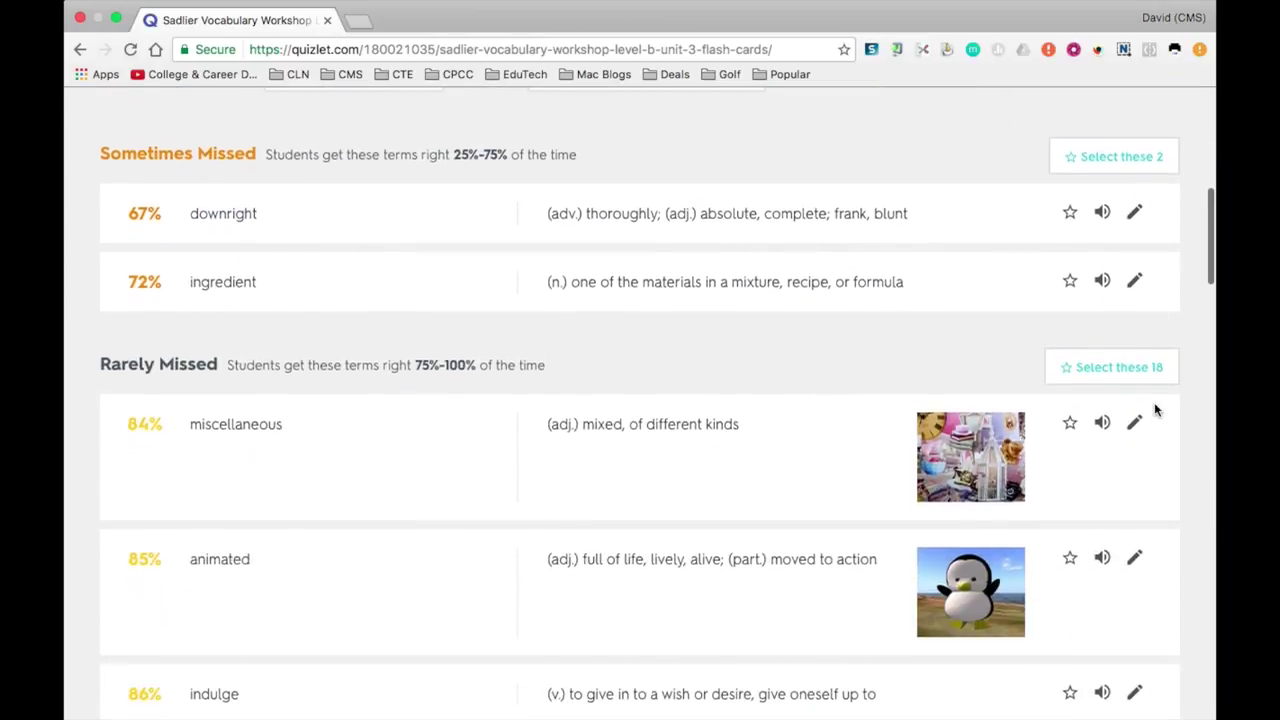
scroll(1154, 405, down, 5)
scroll(1153, 389, down, 1)
right_click(1153, 388)
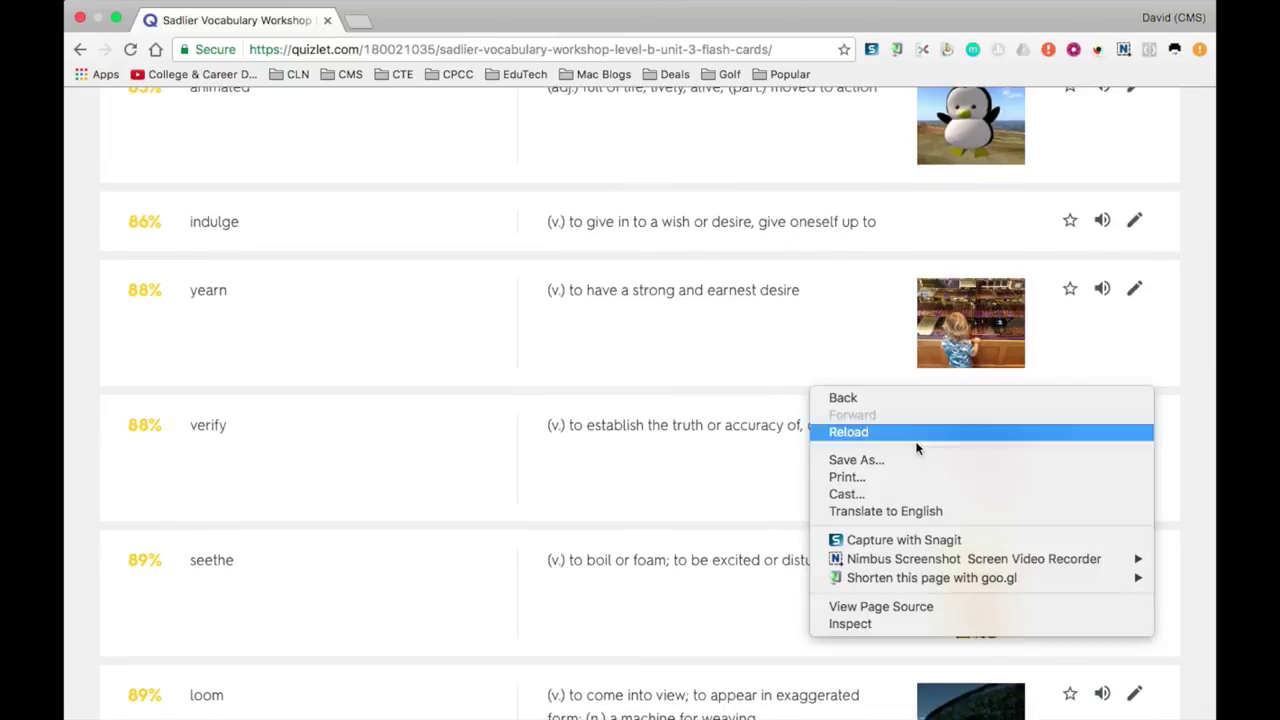
click(602, 333)
click(1102, 290)
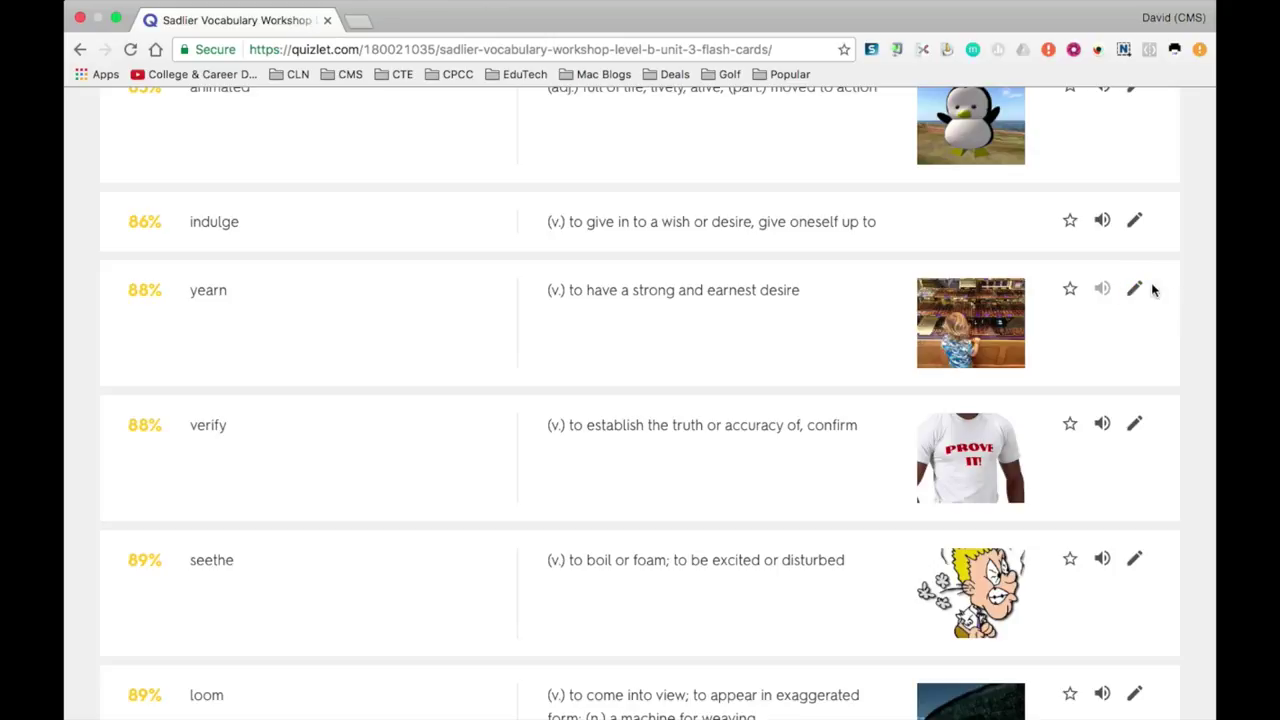
scroll(1146, 491, down, 5)
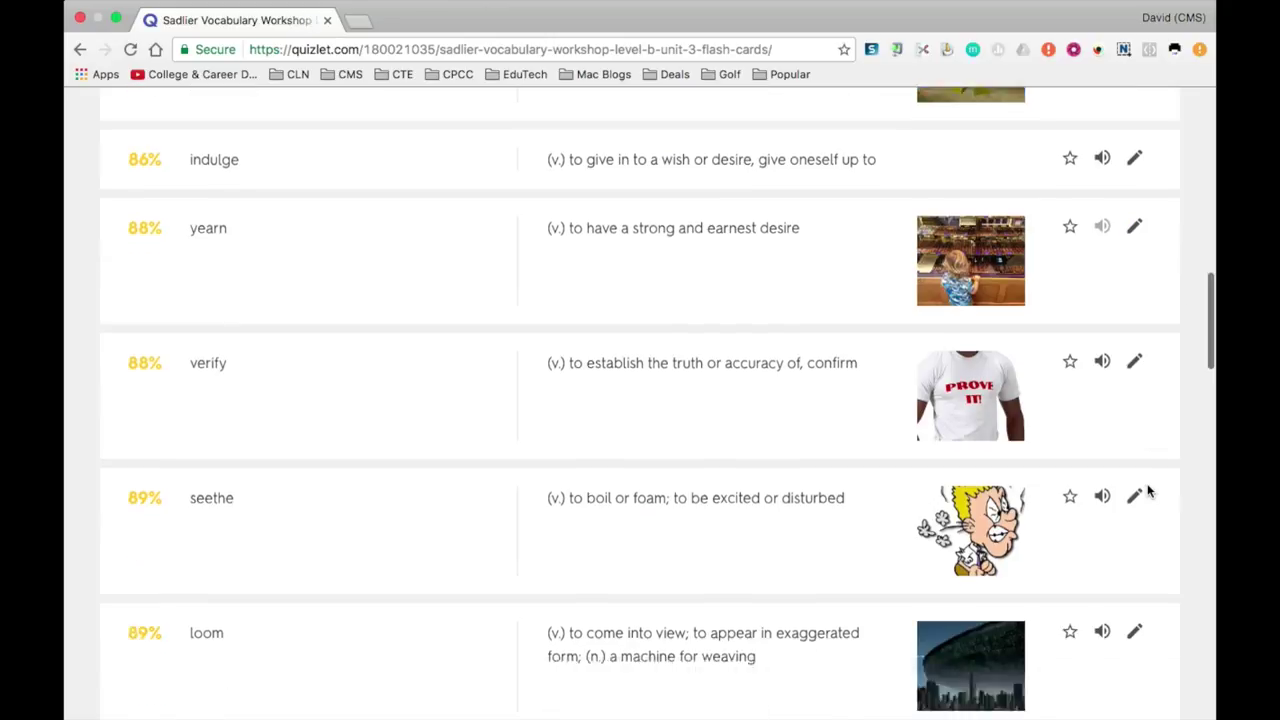
scroll(1146, 491, up, 20)
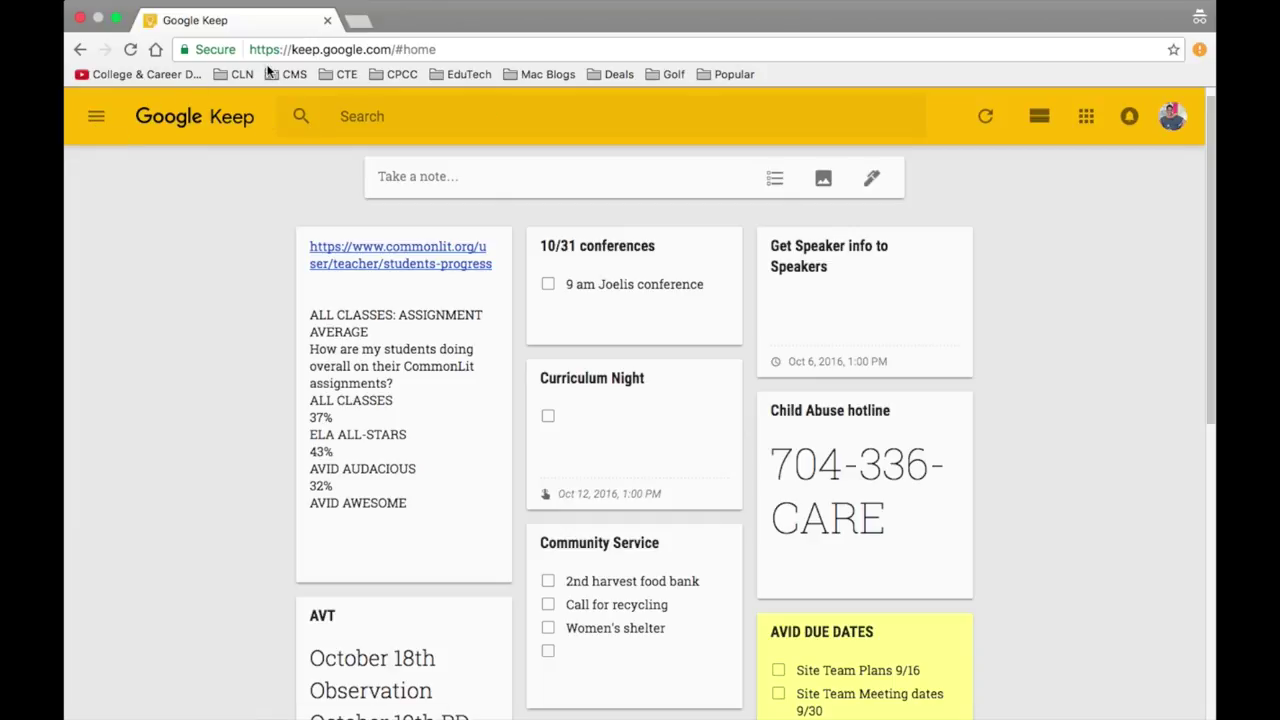
- Filter Google Keep to the AVID label, showing its three notes
click(92, 119)
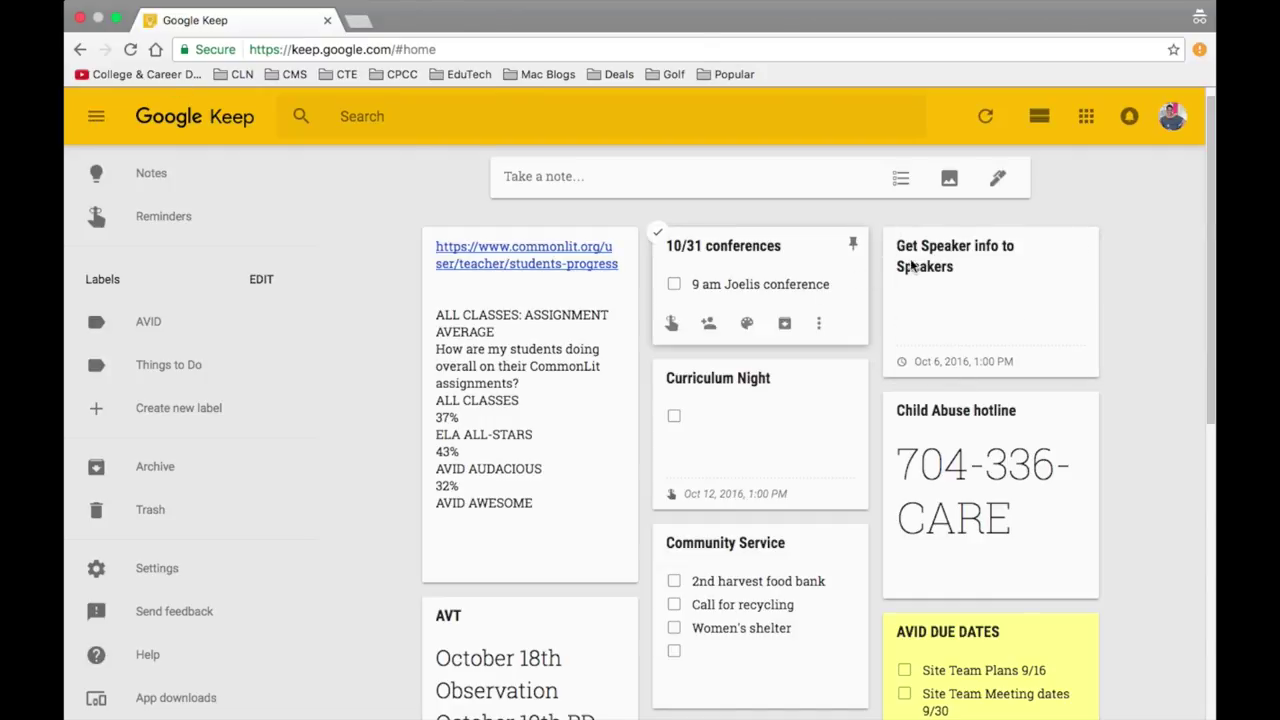
drag(1215, 258, 1203, 492)
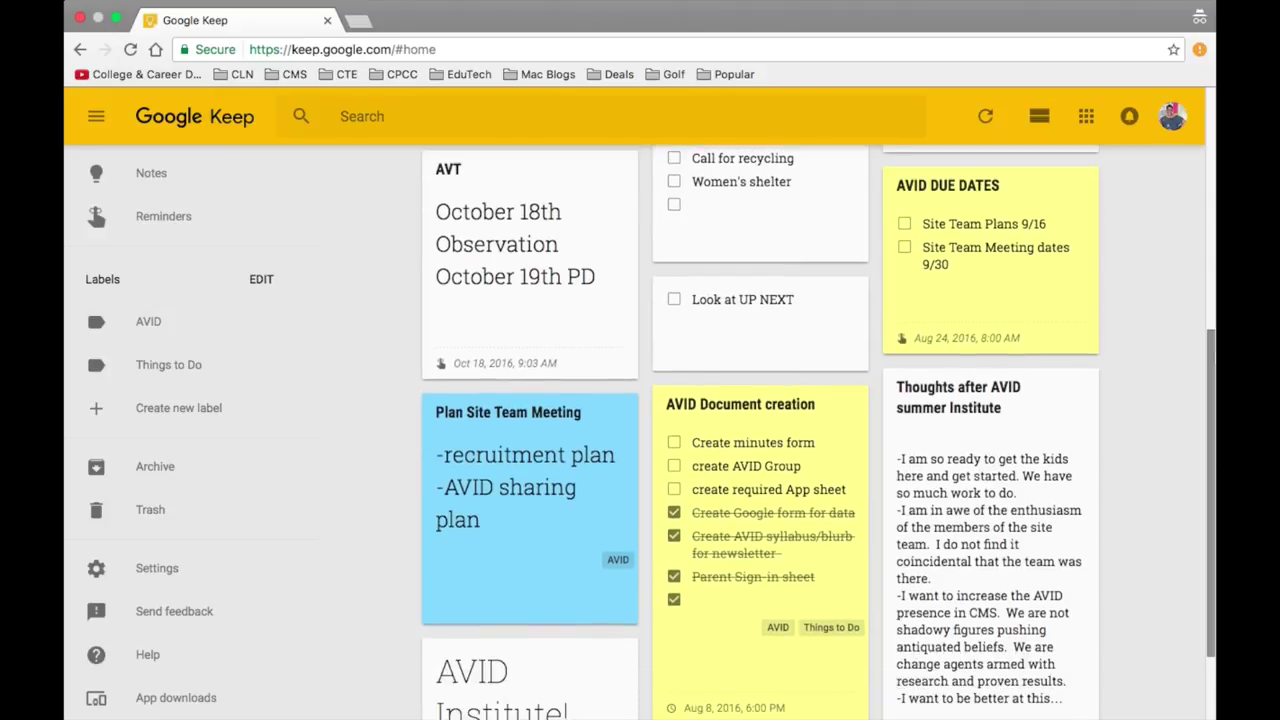
scroll(1185, 380, up, 2)
click(151, 180)
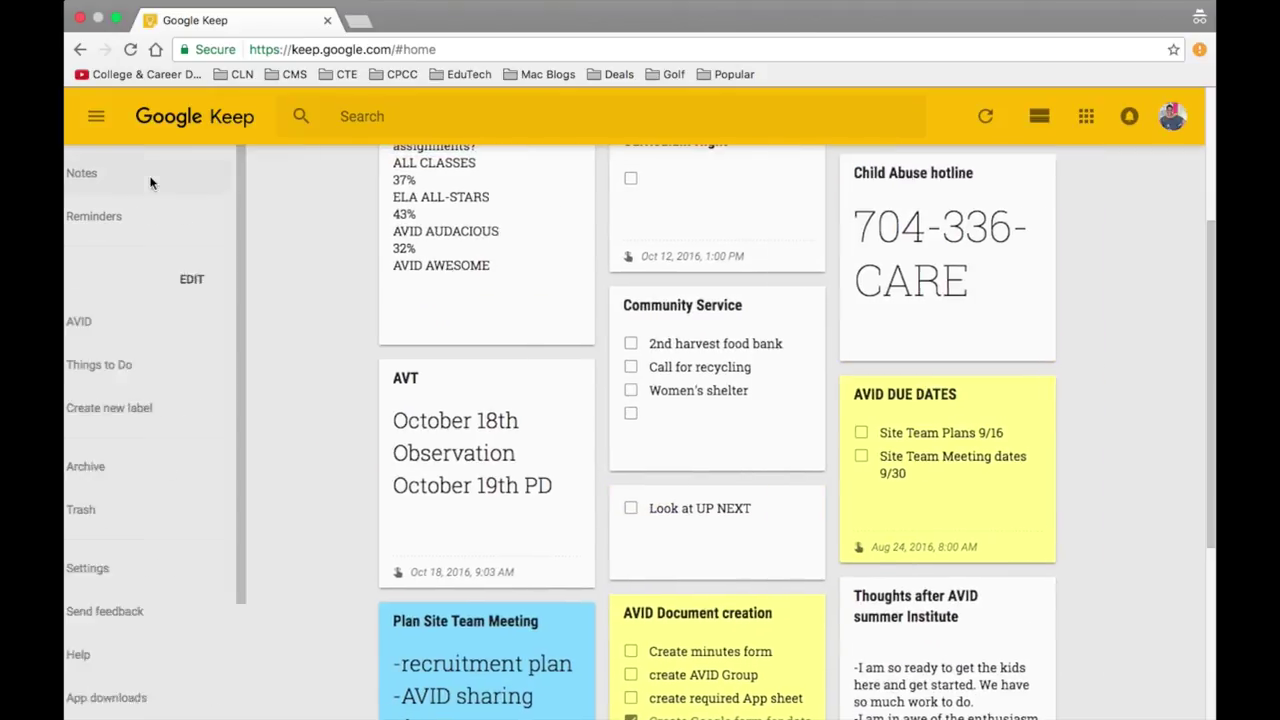
click(97, 120)
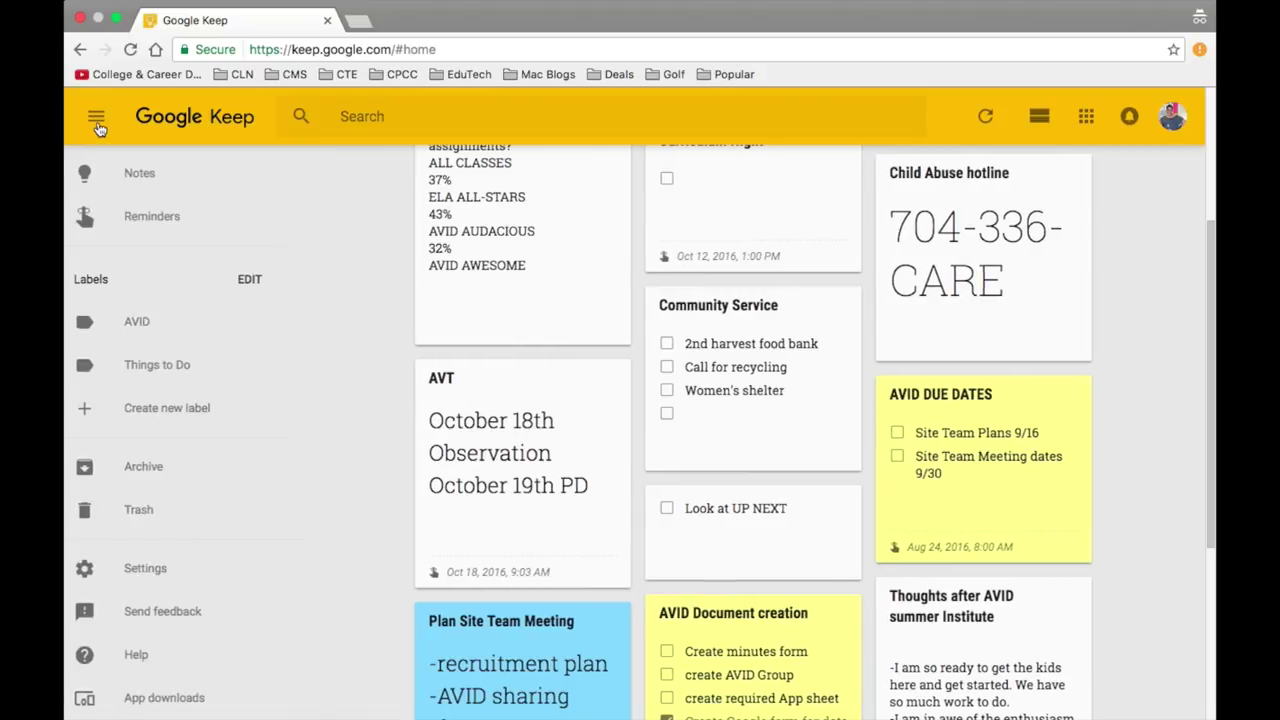
click(100, 177)
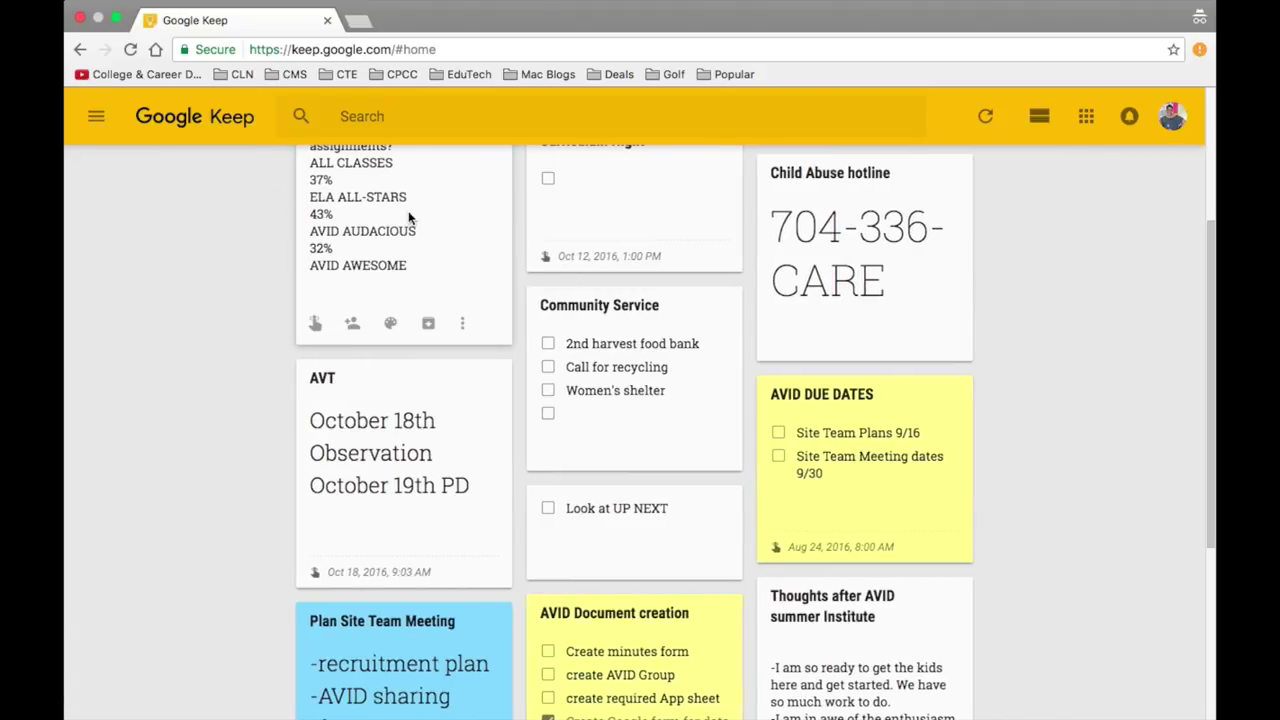
click(96, 122)
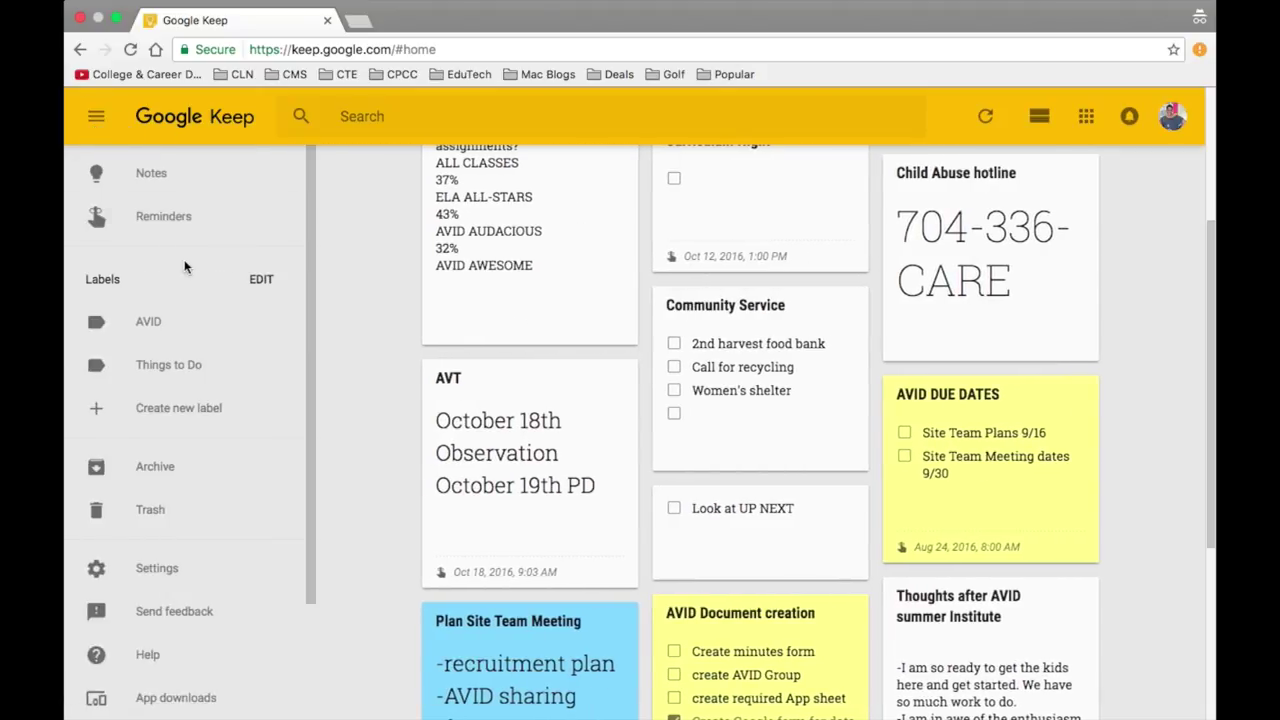
click(143, 335)
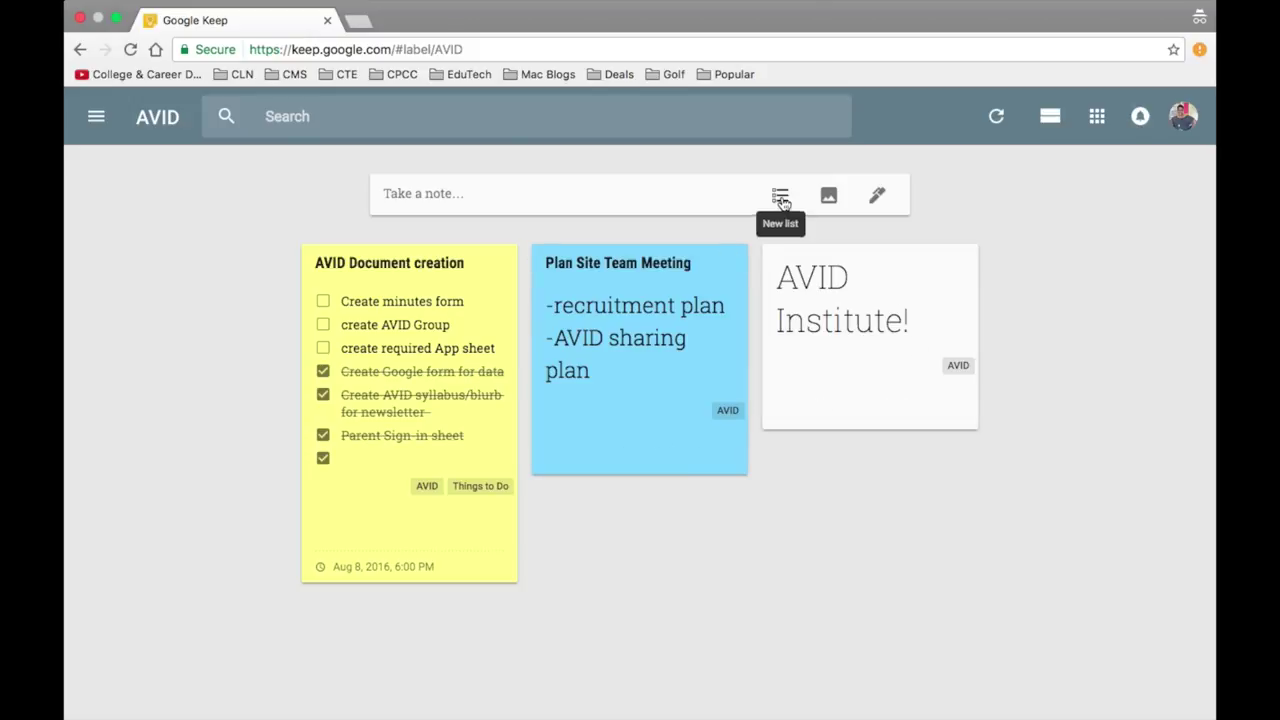
- Create an 'AVID Site Team' note under the AVID label and share it with a colleague
click(691, 187)
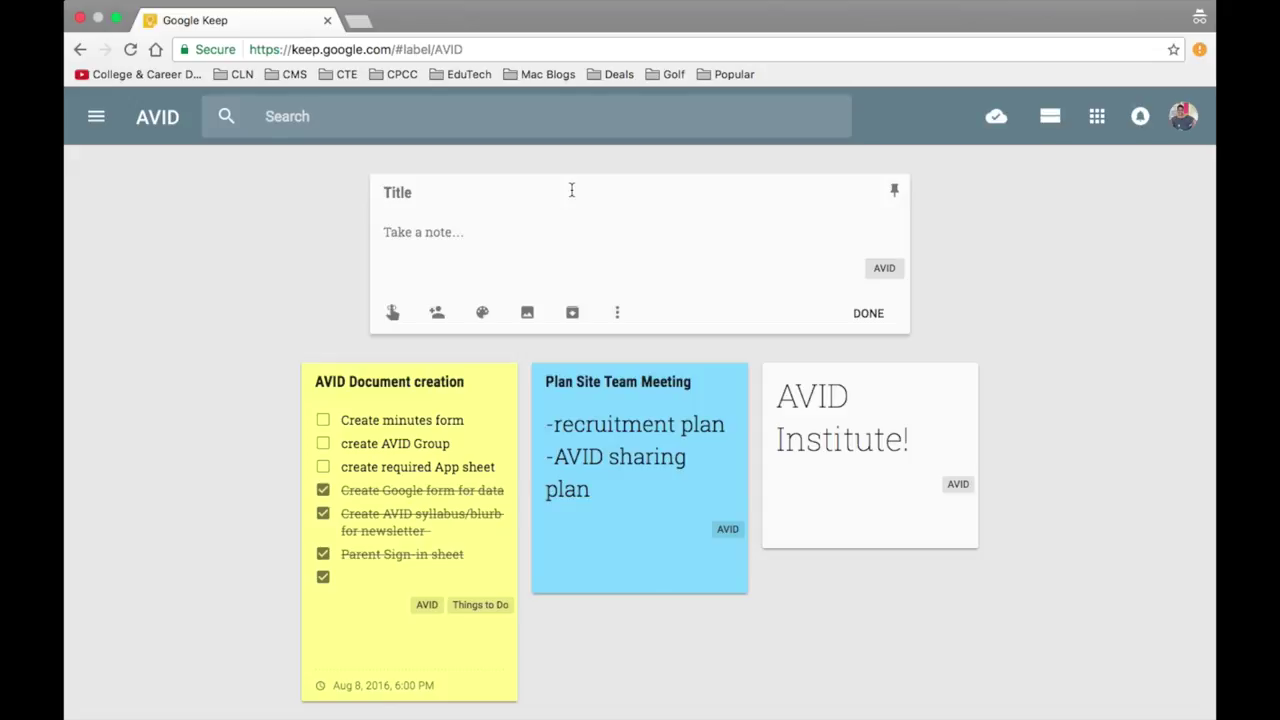
text(AVID Site Team)
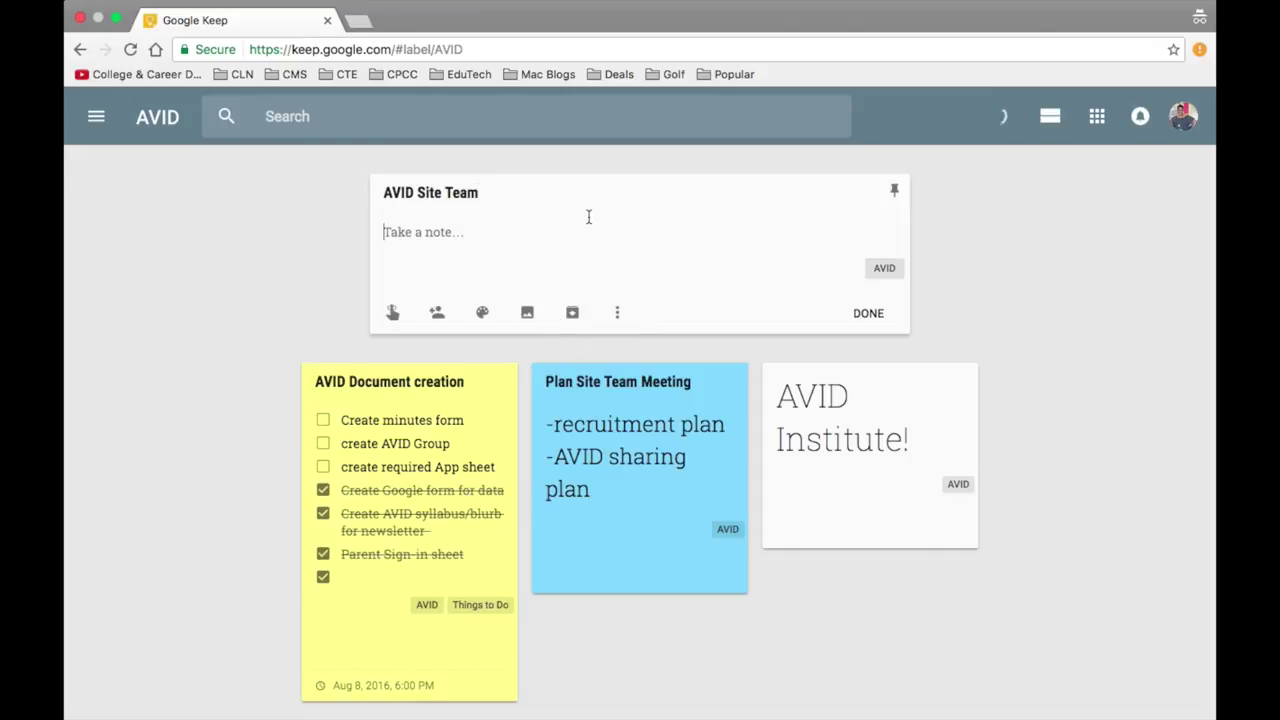
click(438, 316)
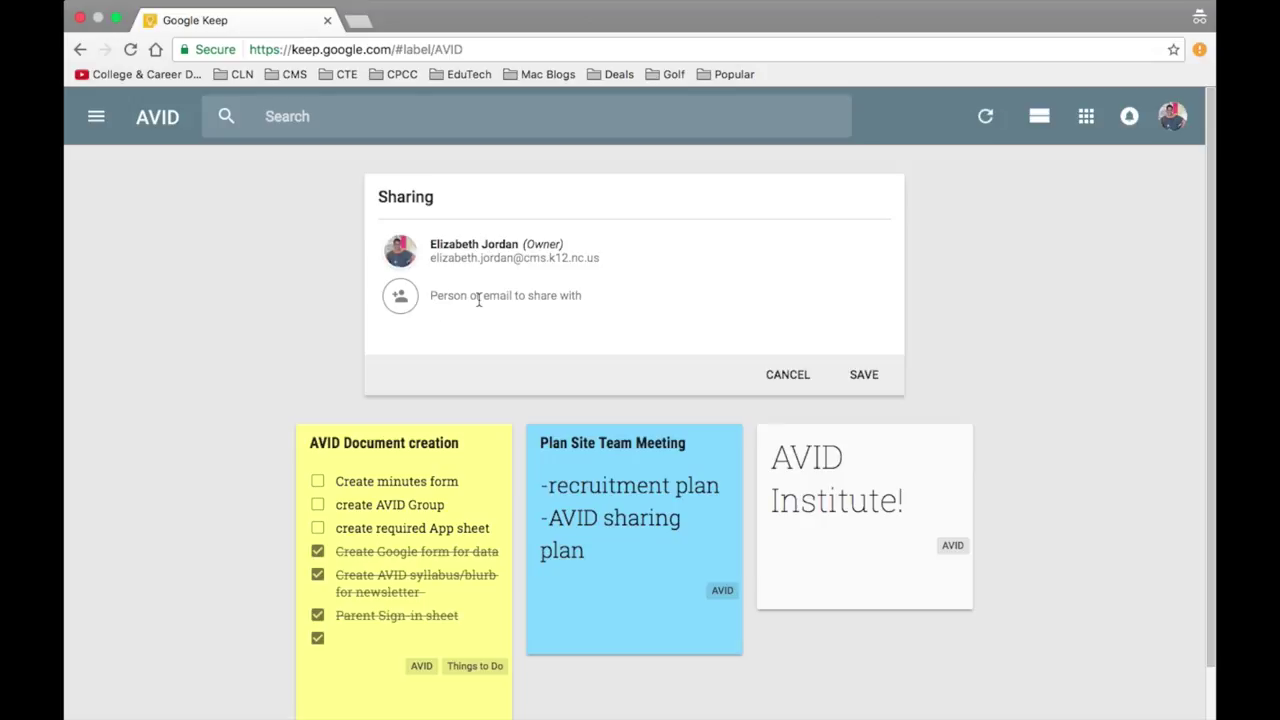
text(Au)
key(BackSpace)
key(BackSpace)
text(Aubre)
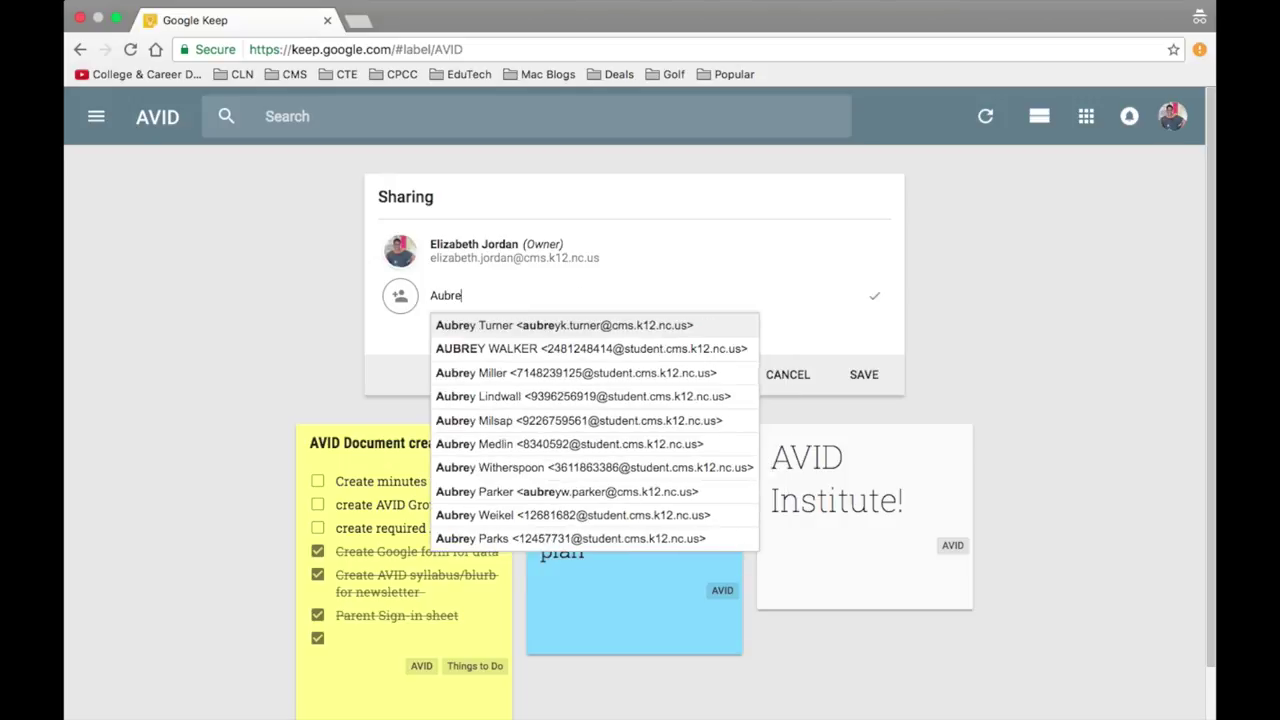
text(y)
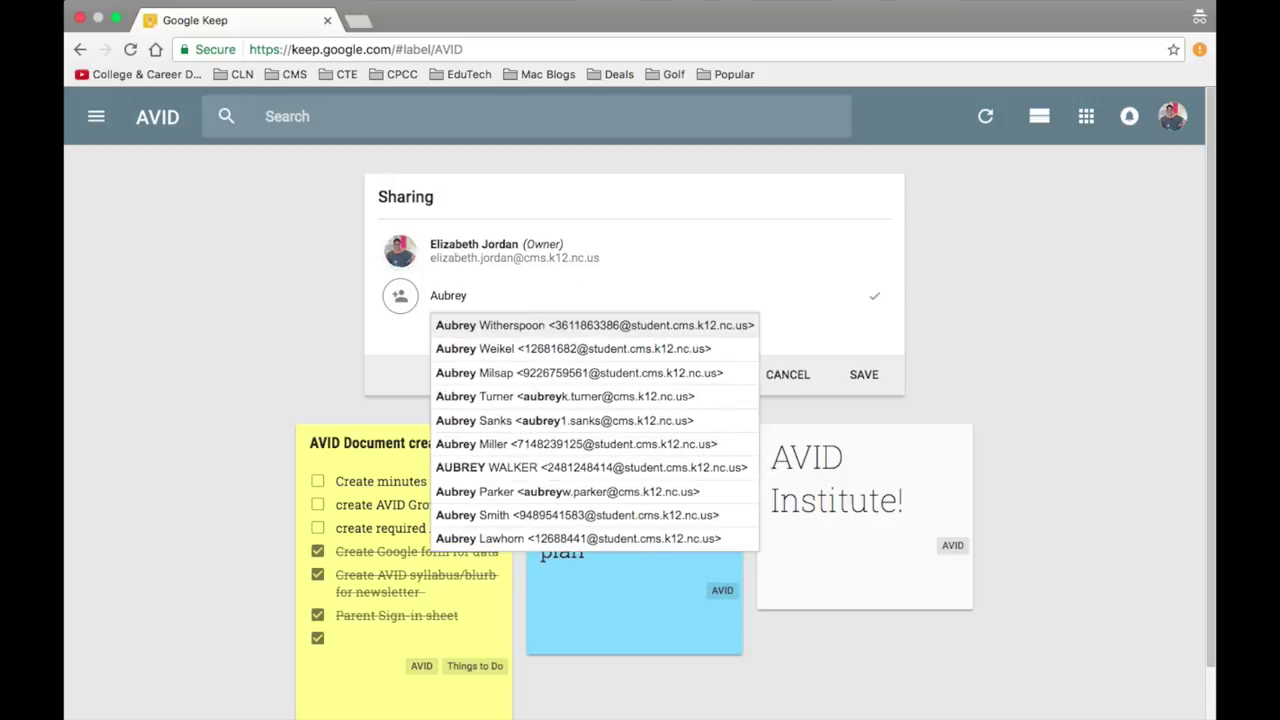
click(535, 495)
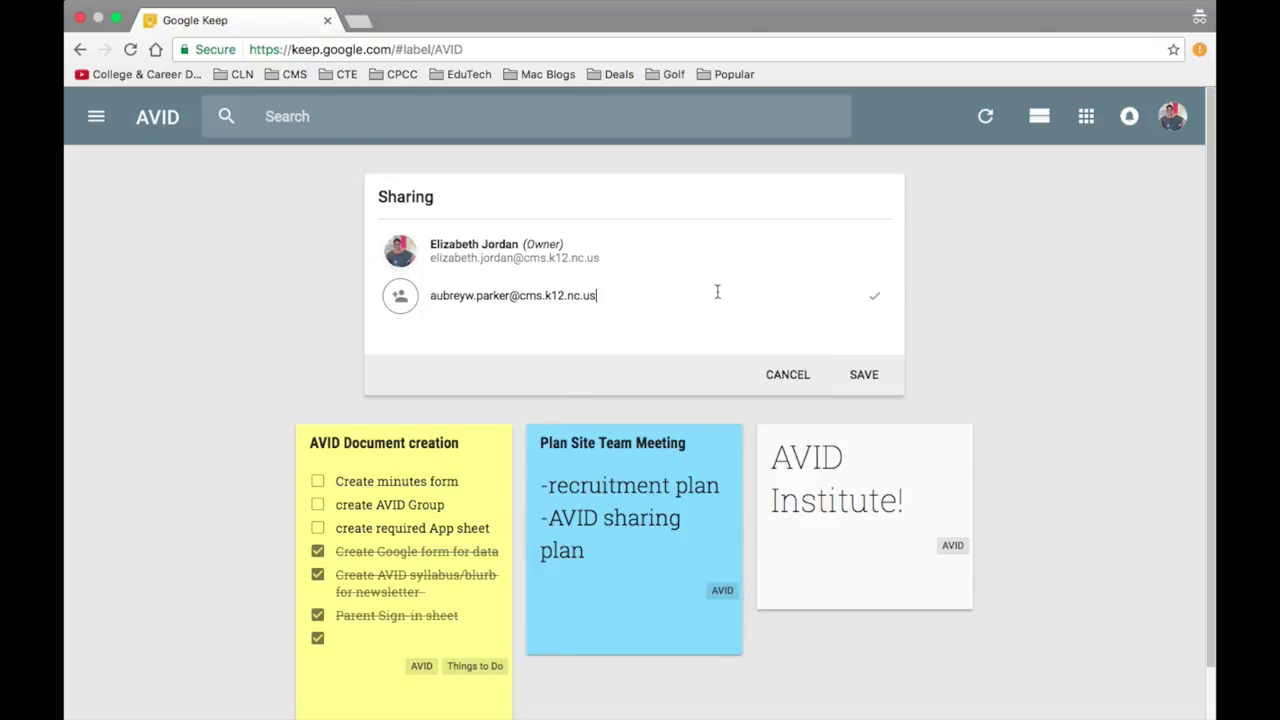
click(790, 374)
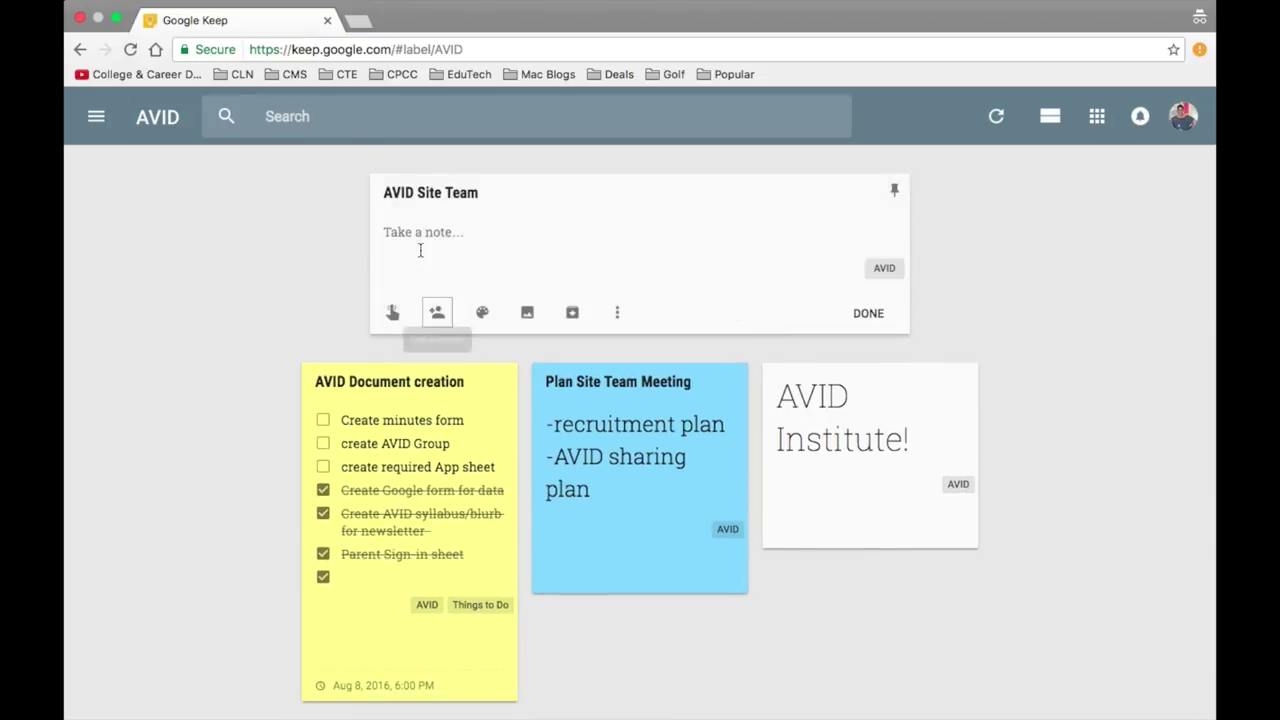
- Return to all notes, then open and close the CommonLit student-progress note
click(95, 118)
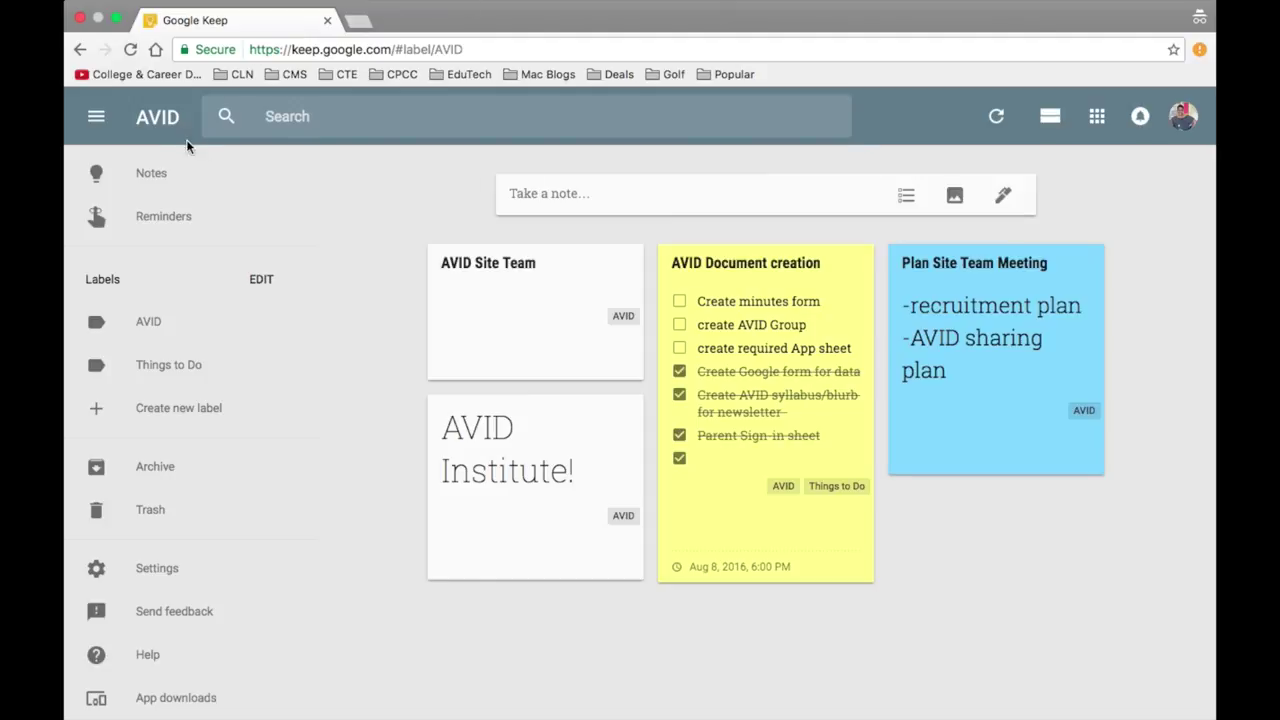
click(143, 174)
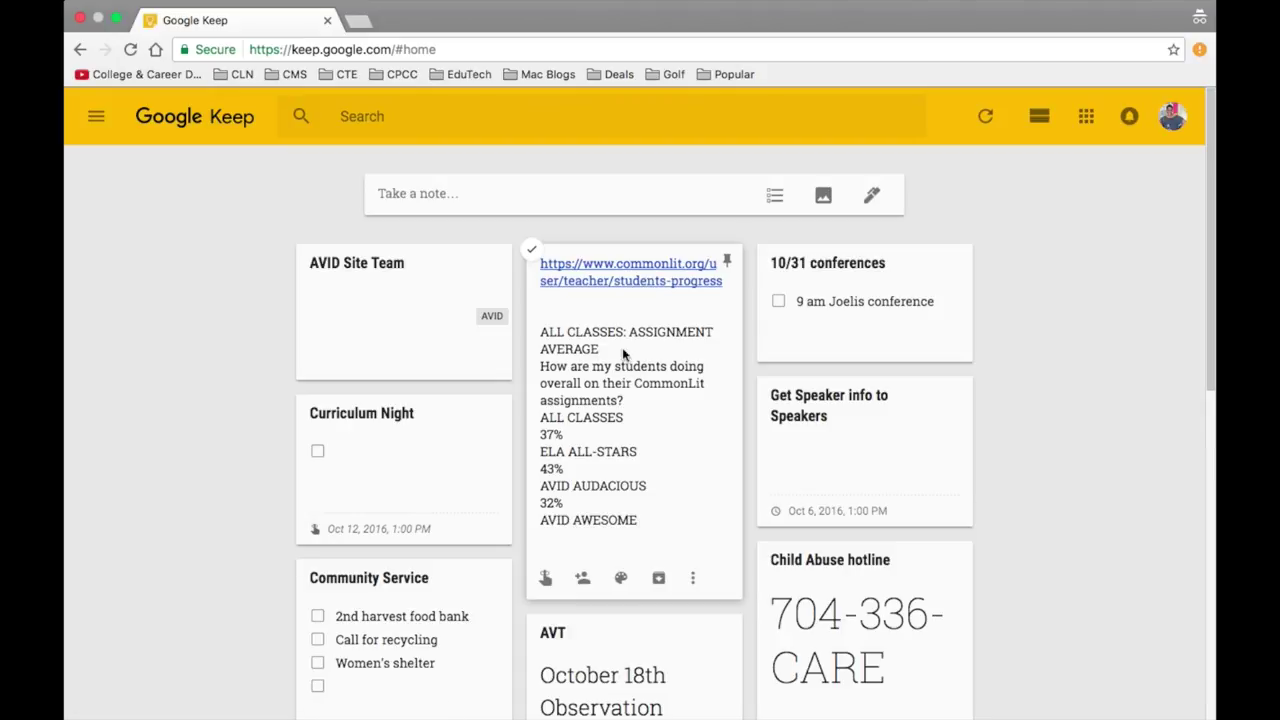
click(607, 414)
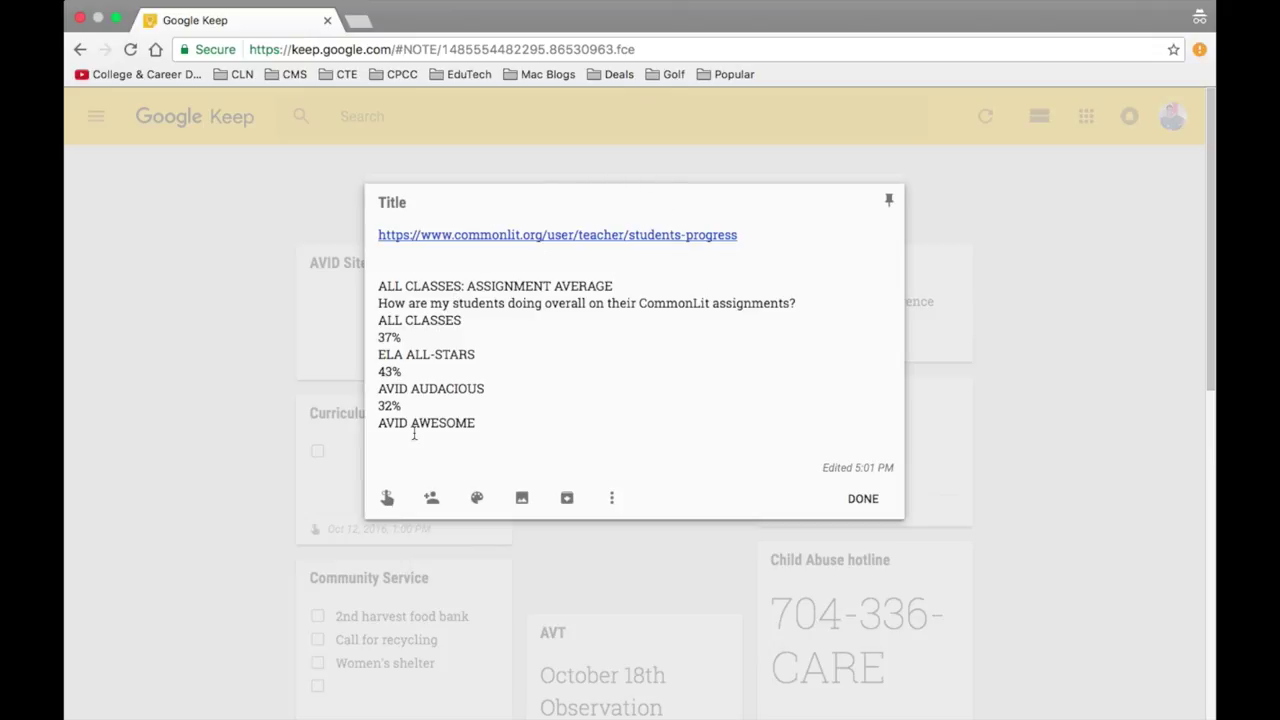
click(864, 498)
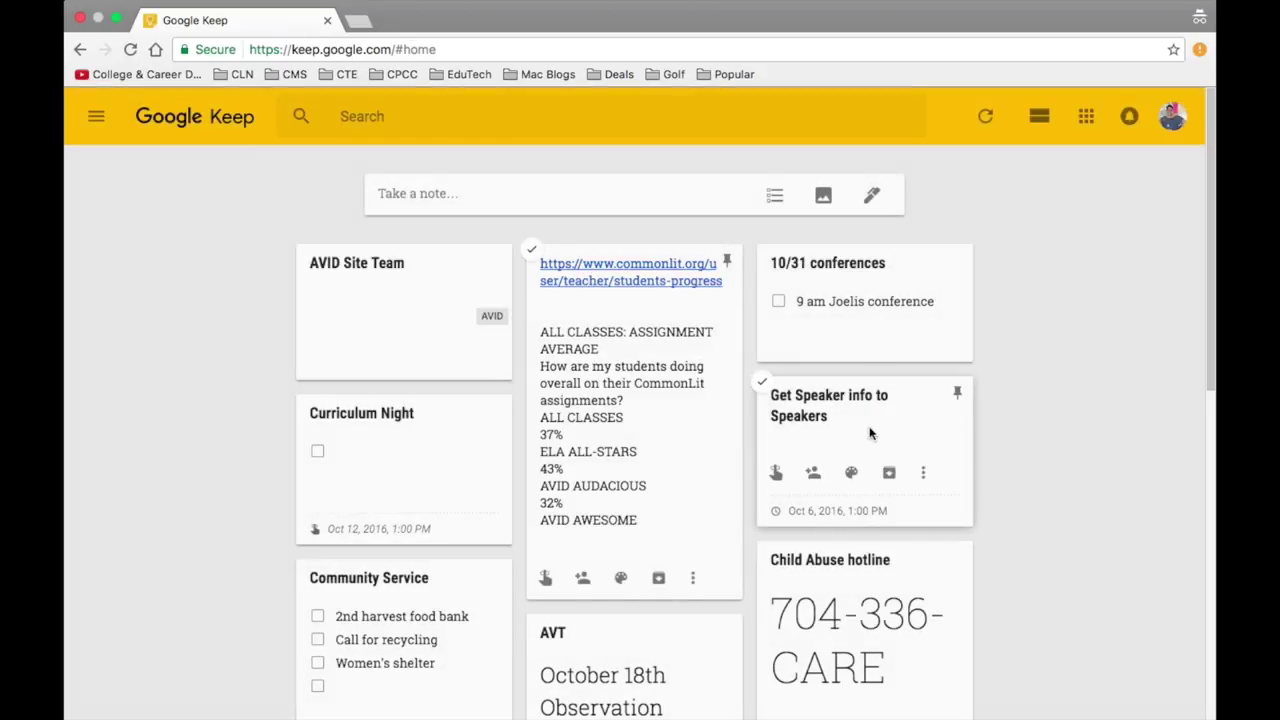
scroll(1205, 220, down, 5)
scroll(1211, 219, up, 5)
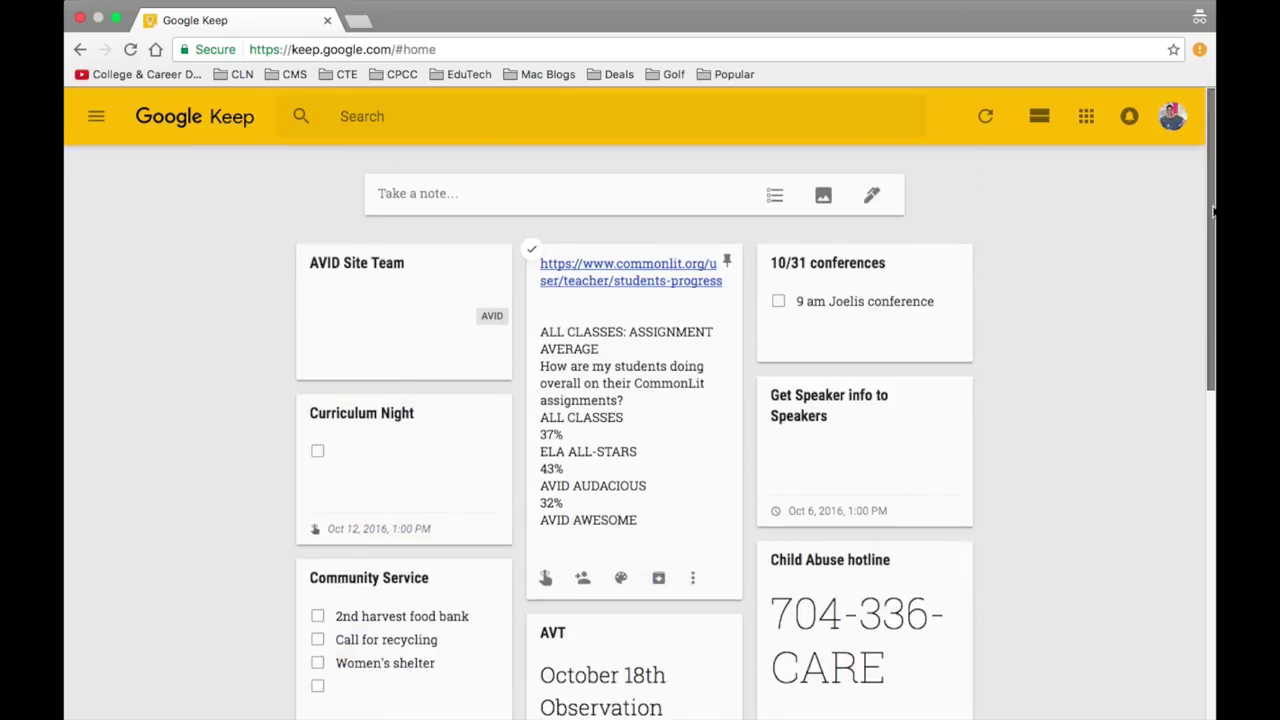
- Move from Google Keep to the CommonLit homepage and bring up its account options menu
scroll(1204, 246, down, 1)
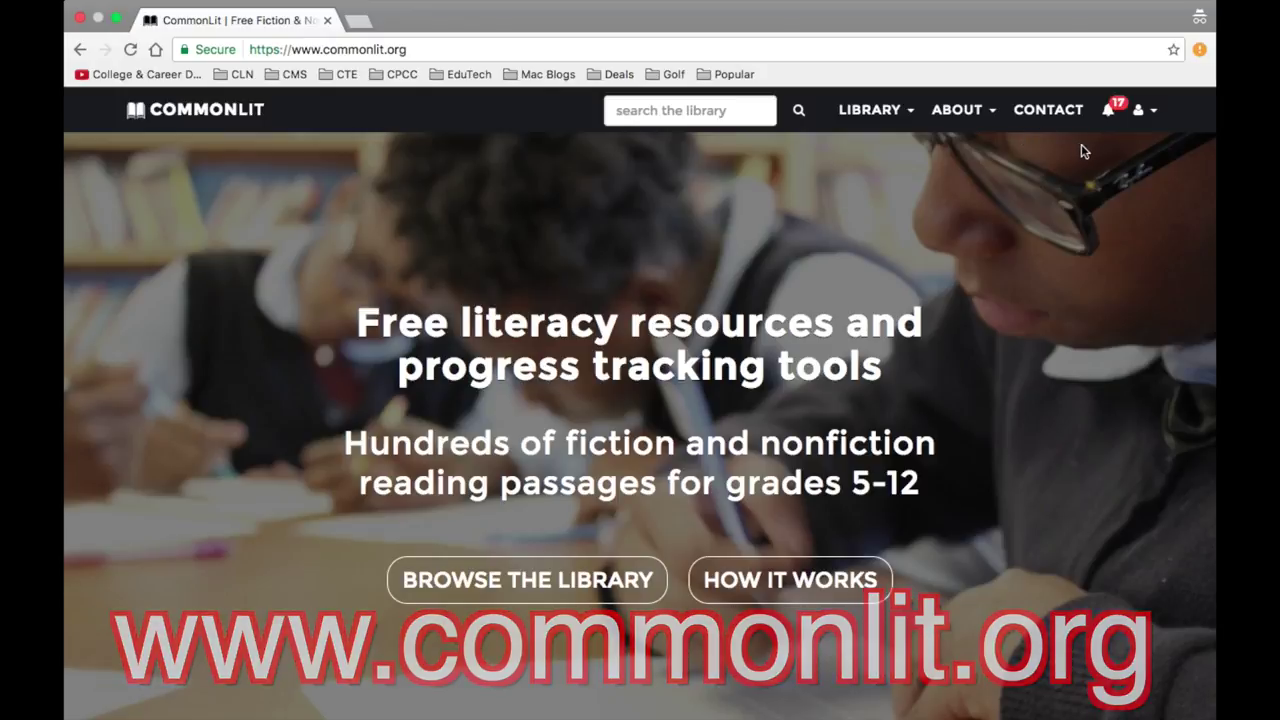
click(1151, 113)
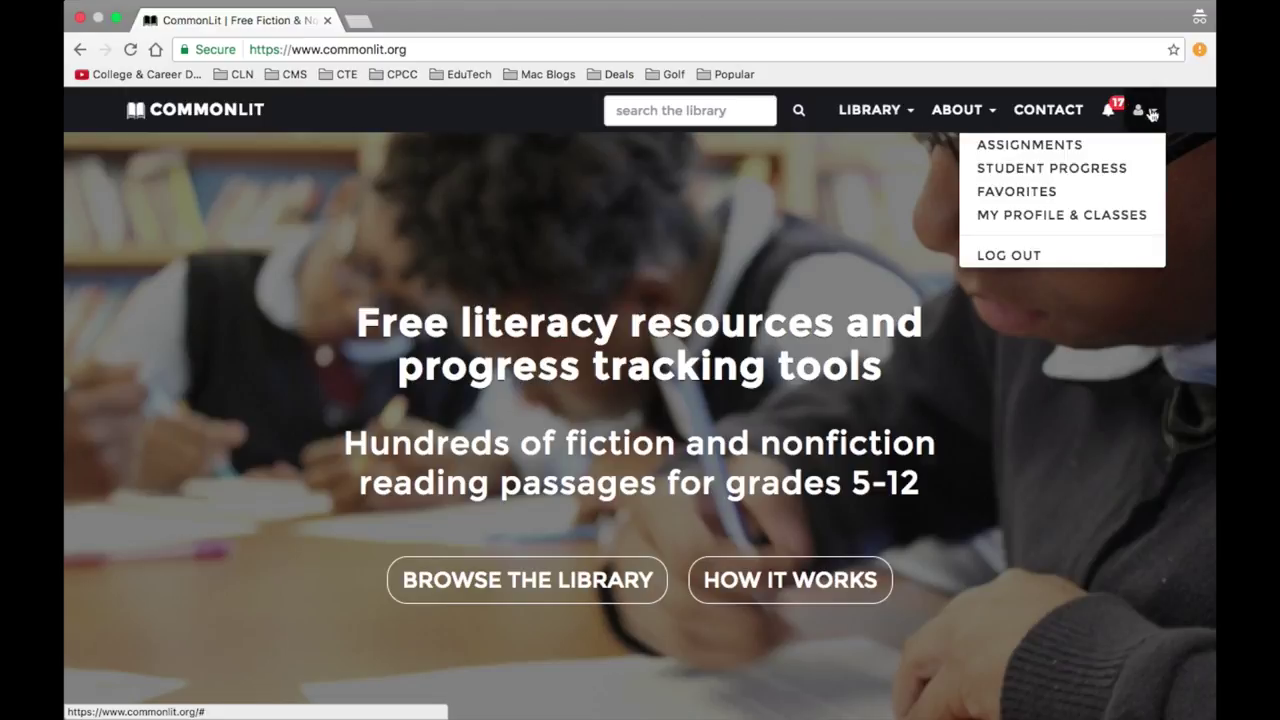
- Create a 7th-grade ELA class named 'AVID Eagles' and copy its student sign-up link
click(1036, 217)
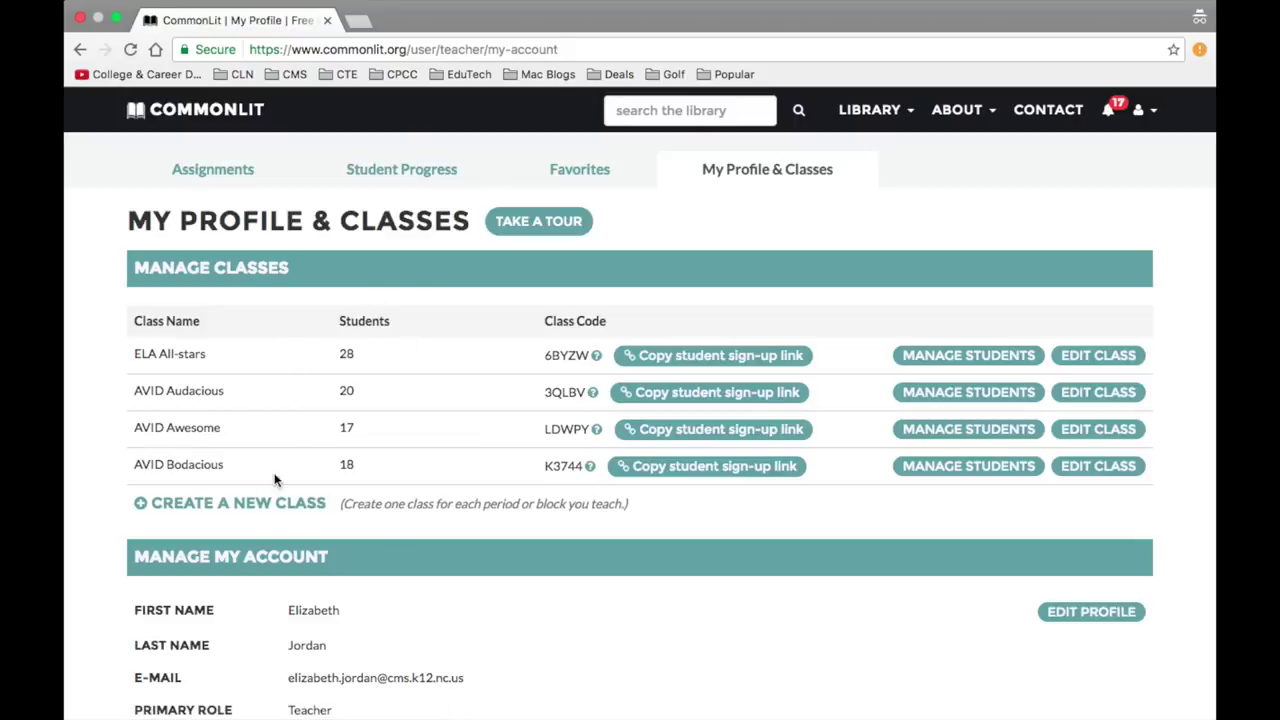
click(316, 503)
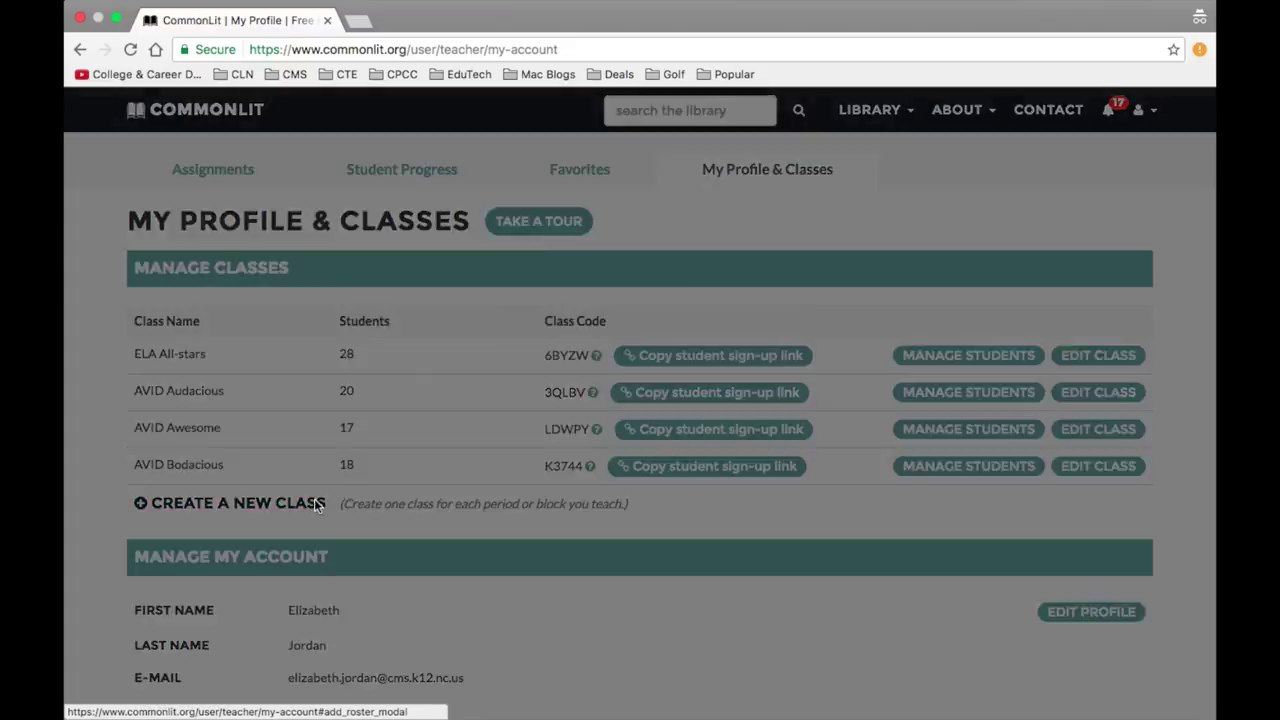
click(680, 393)
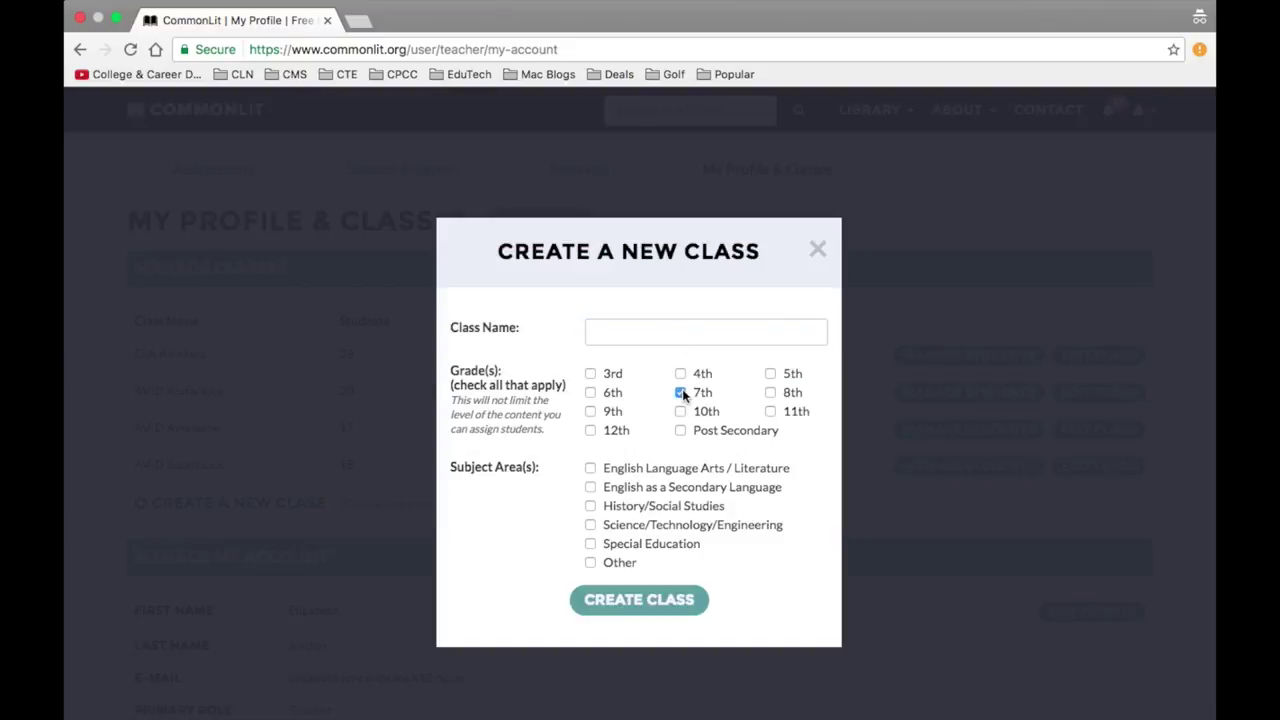
click(683, 332)
text(AVID Eagles)
click(591, 468)
click(633, 603)
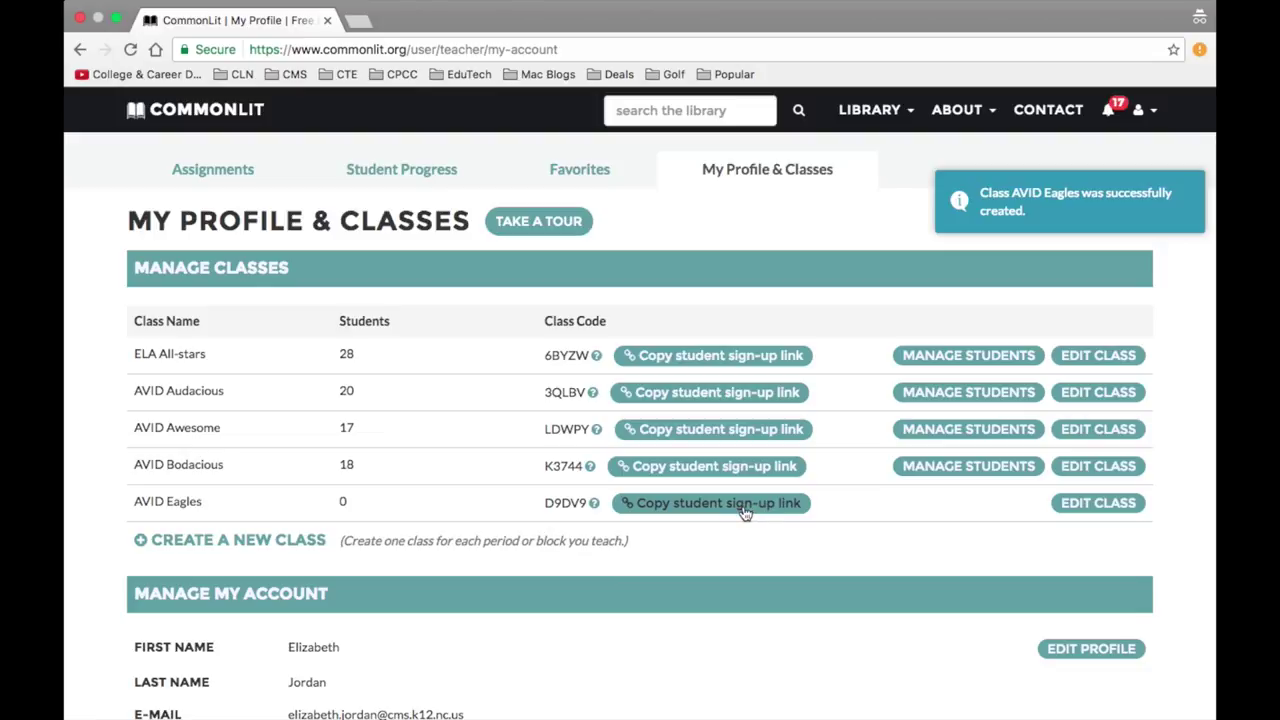
click(680, 503)
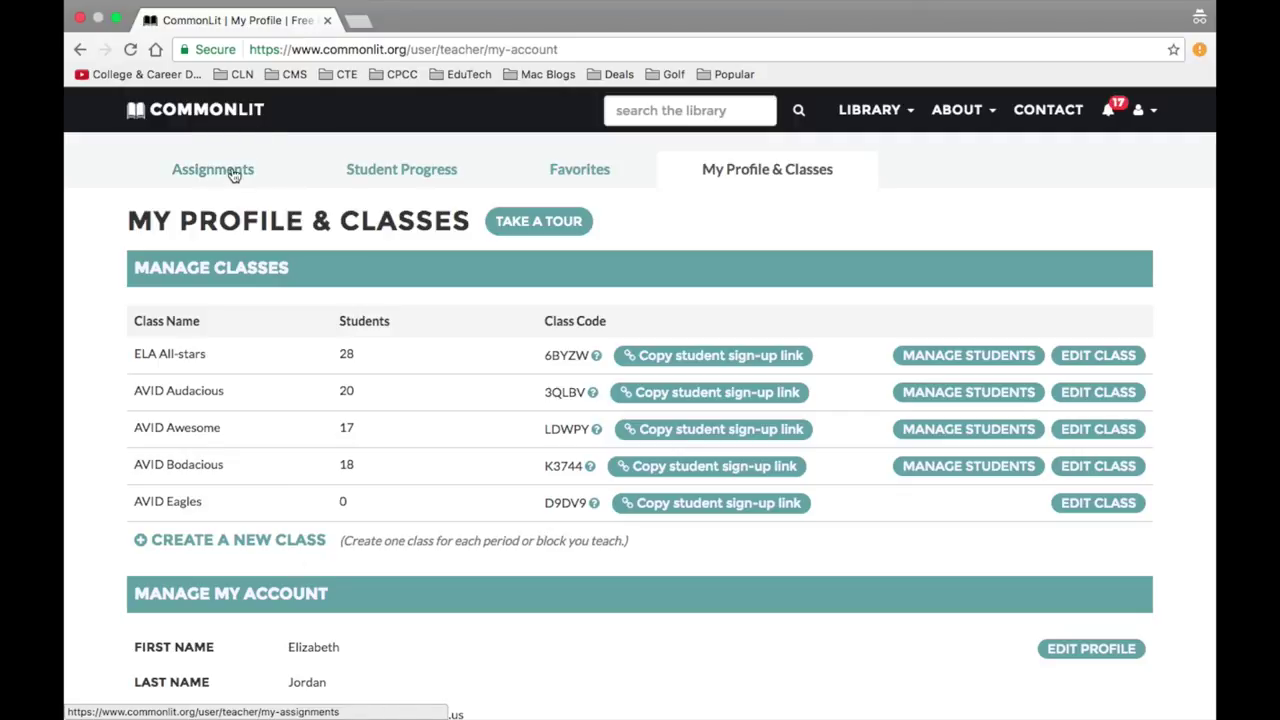
- Go to the CommonLit Library's Browse by Theme page and look over the themes
click(848, 114)
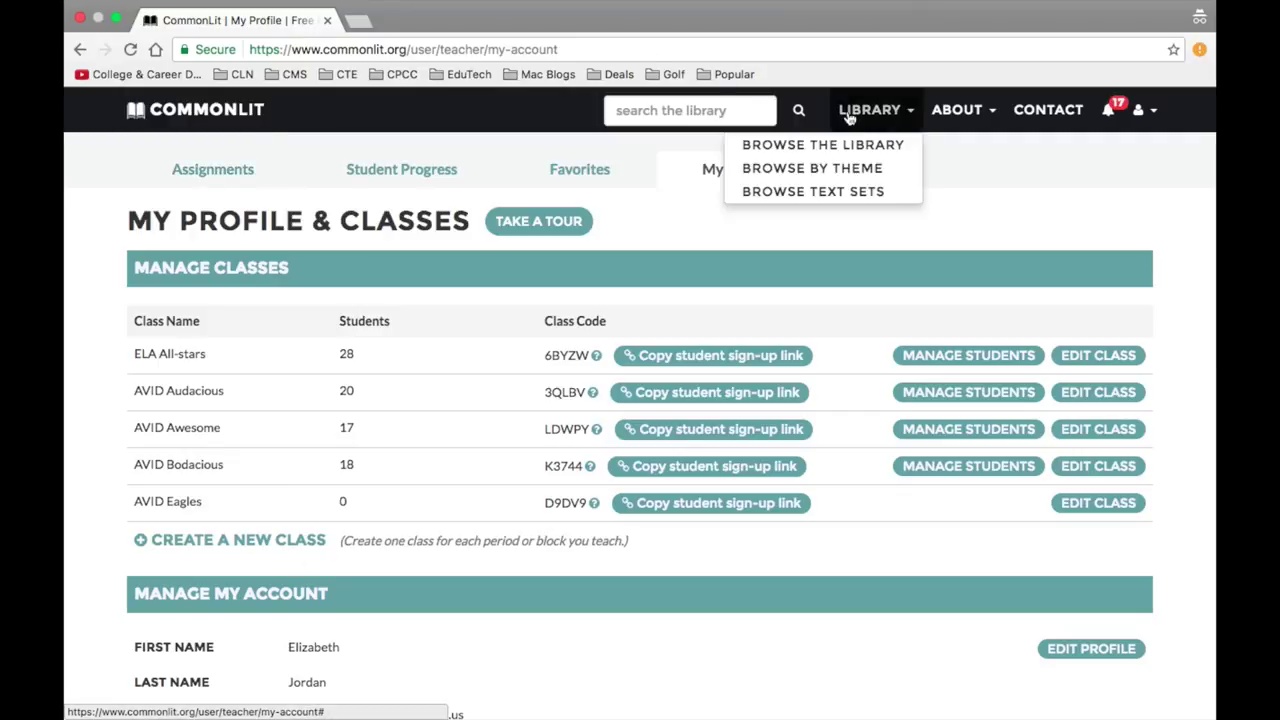
click(864, 170)
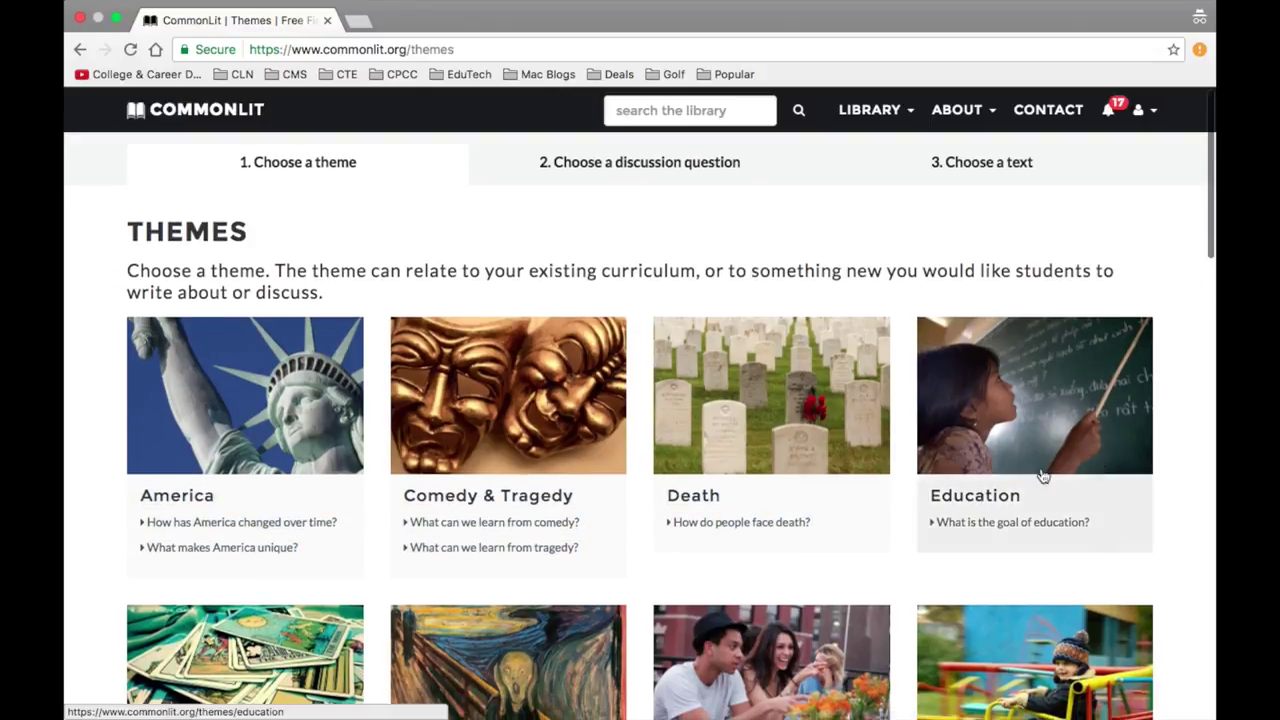
scroll(1043, 471, down, 6)
scroll(798, 322, up, 2)
scroll(798, 322, up, 1)
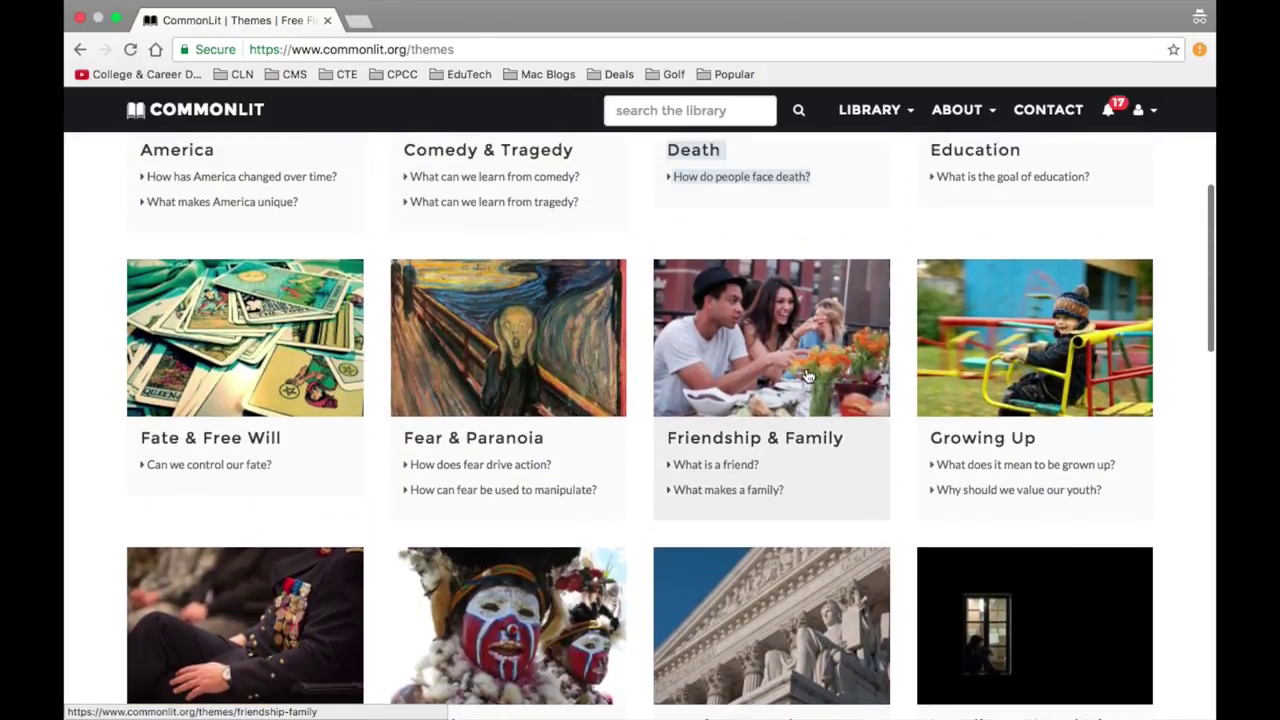
right_click(808, 375)
key(Escape)
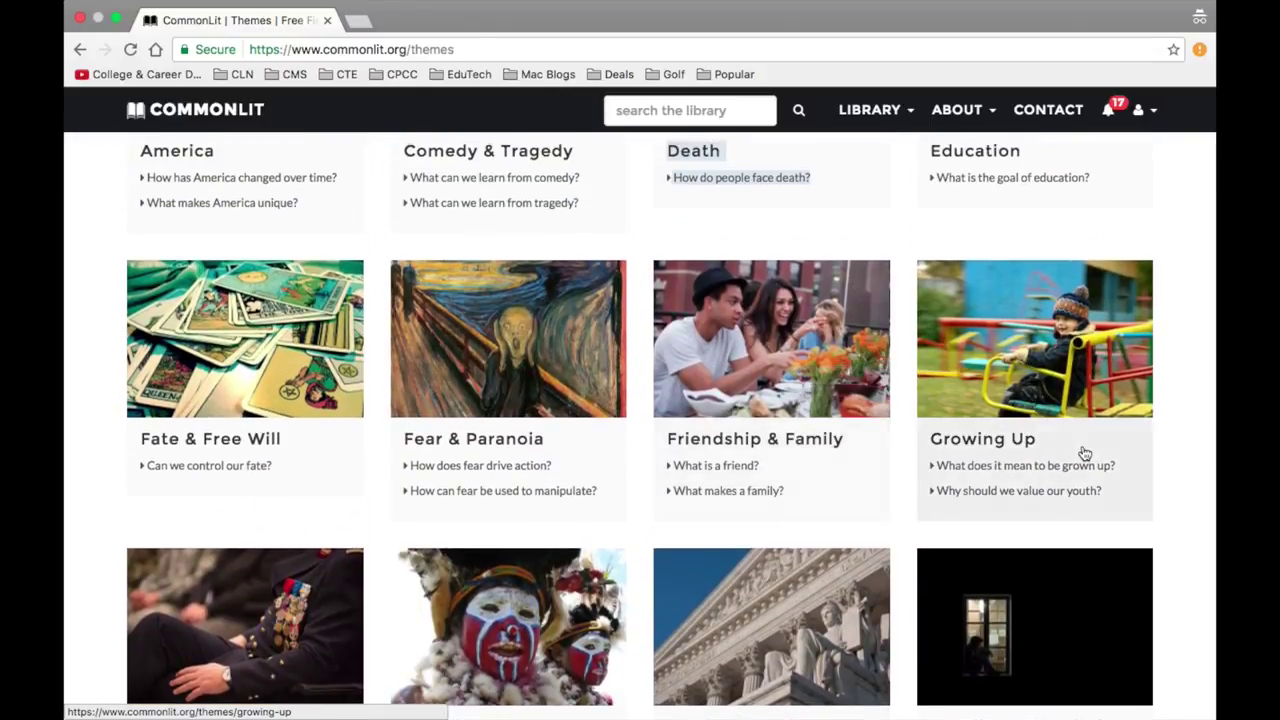
- Under Growing Up's 'What does it mean to be grown up?', list the 7th-8th Grade Reader texts
click(1085, 453)
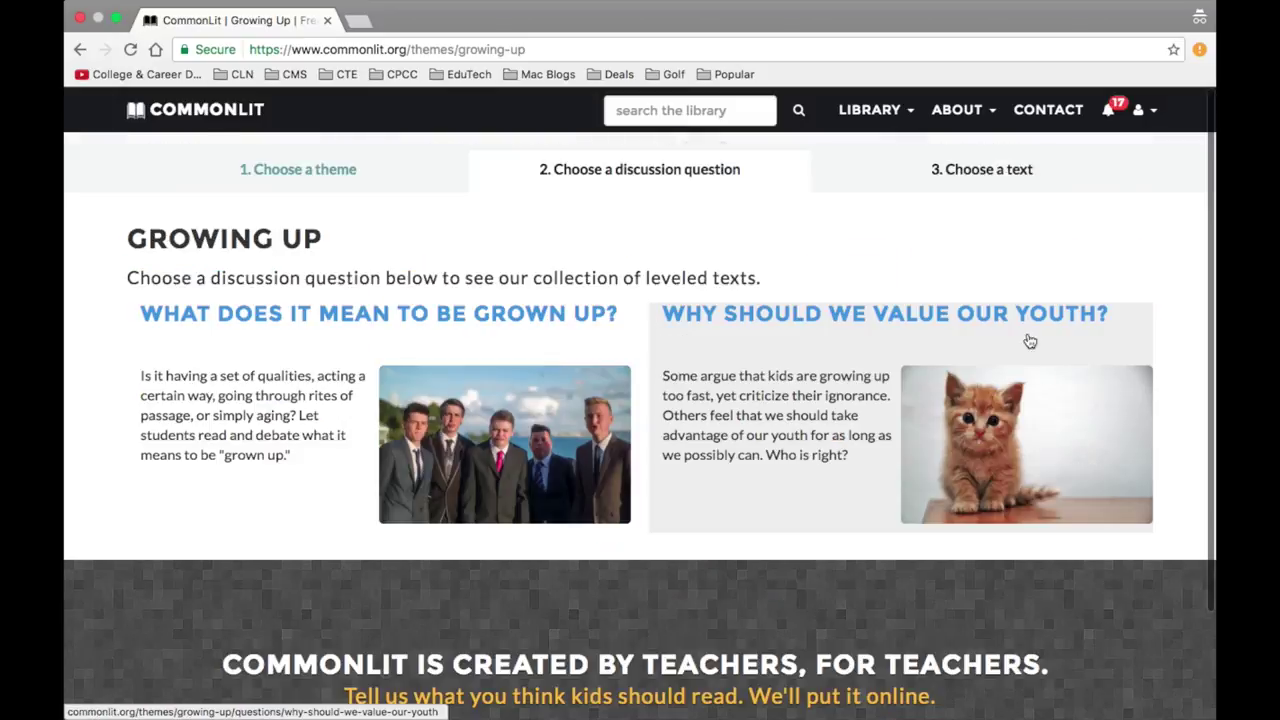
click(507, 316)
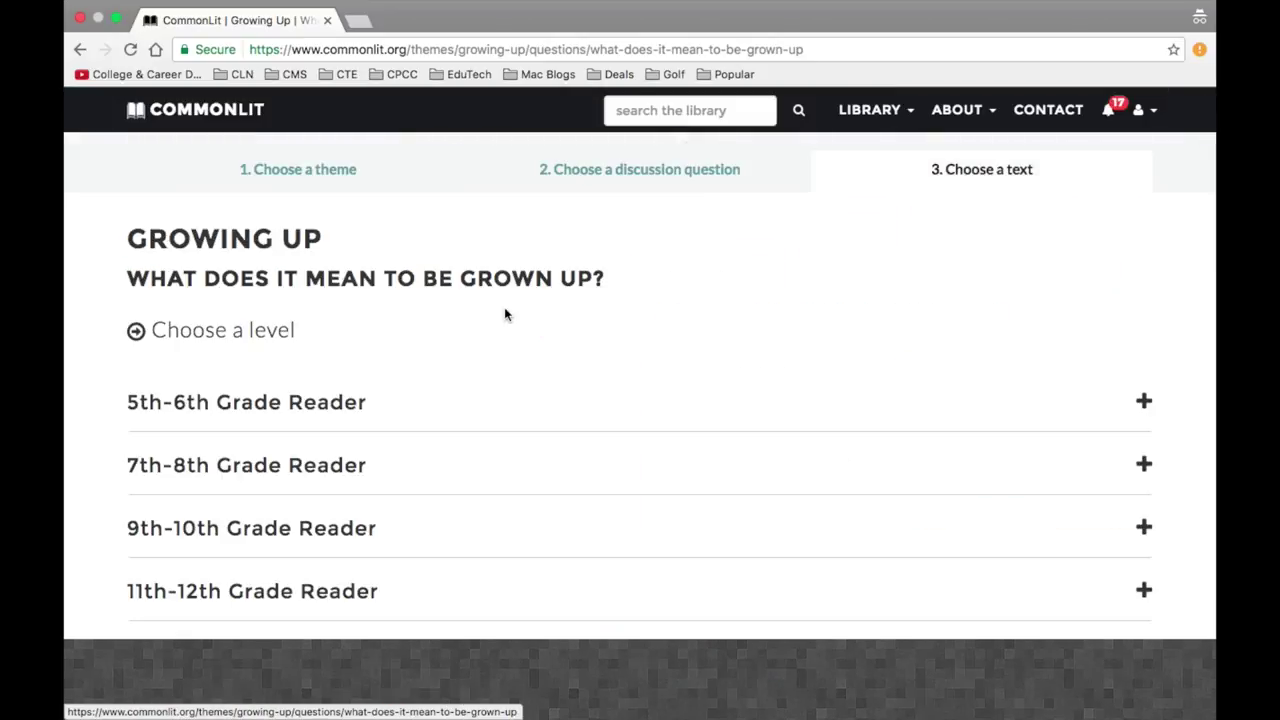
click(308, 472)
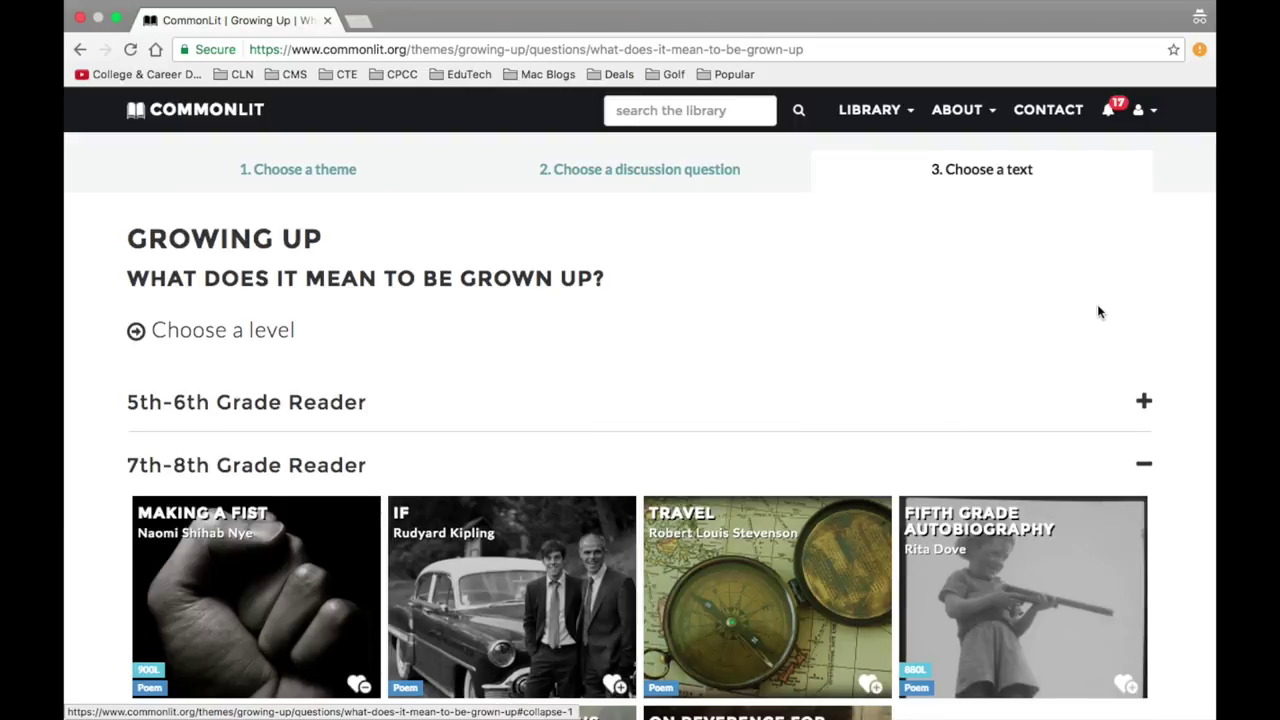
scroll(1097, 304, down, 5)
scroll(1097, 312, down, 1)
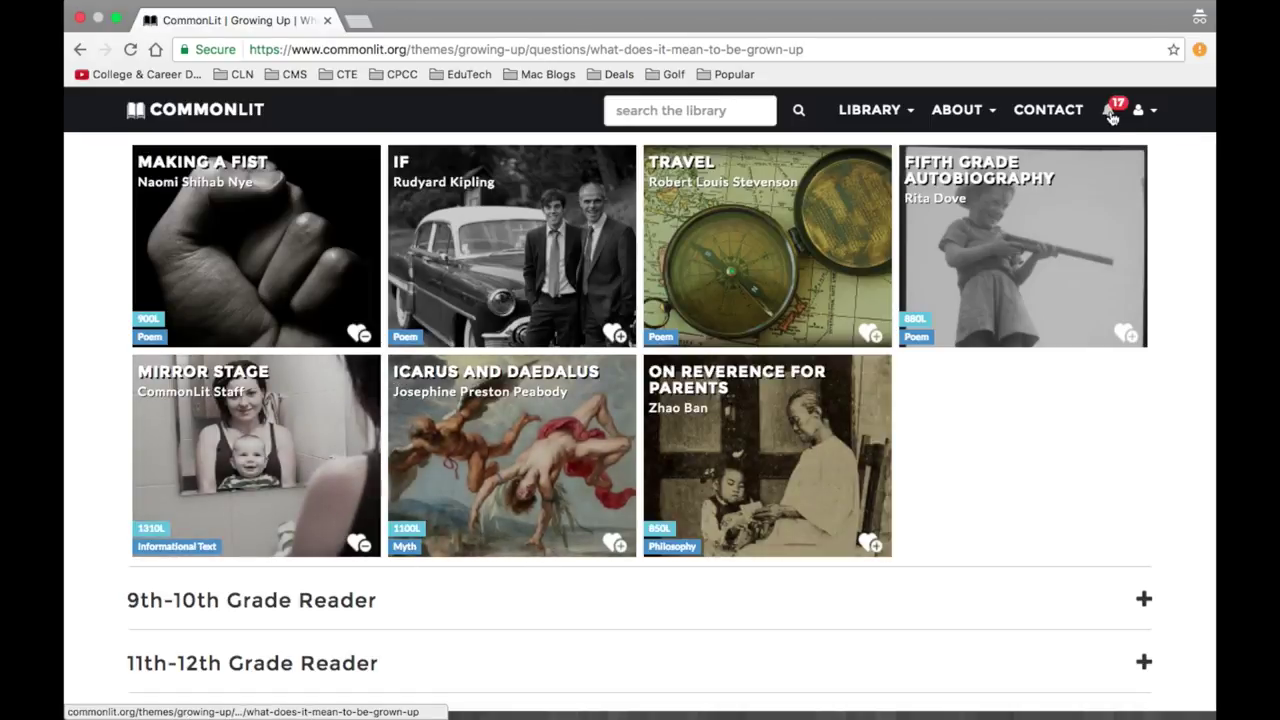
- Begin grading the Icarus and Daedalus responses from notifications, viewing Question 5's exemplar response
click(908, 118)
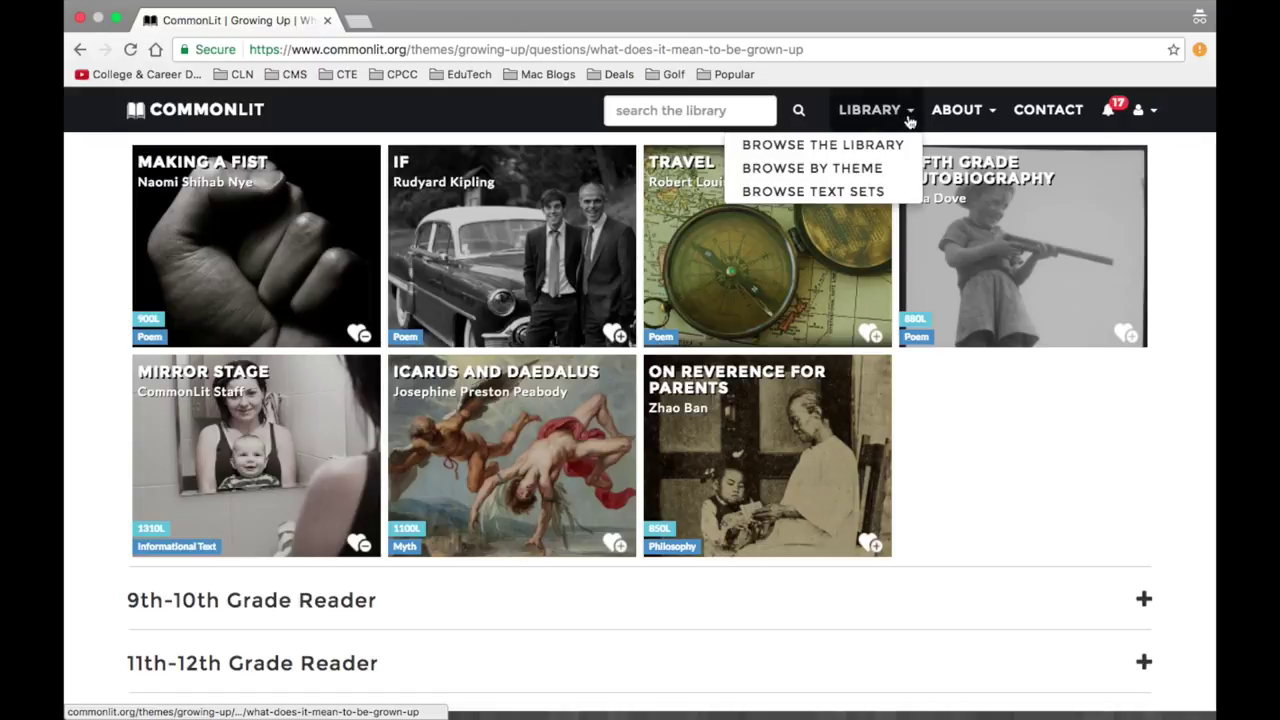
click(1108, 110)
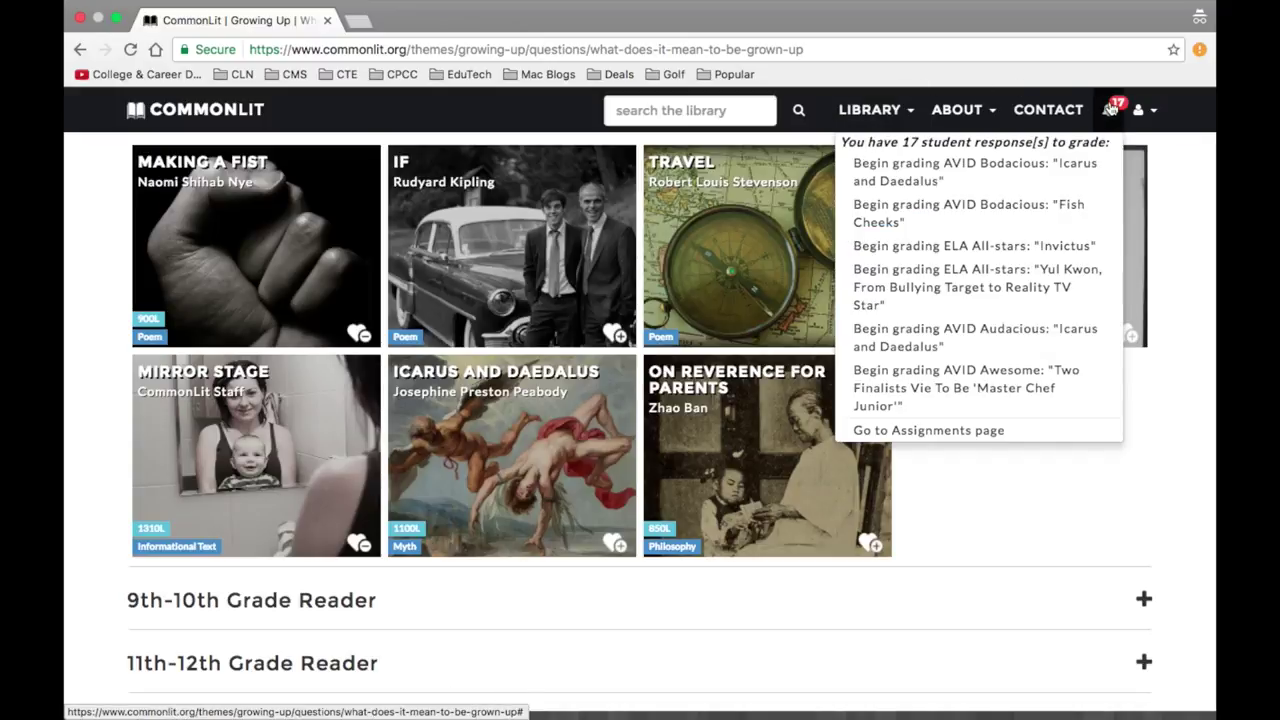
click(965, 340)
scroll(612, 300, up, 1)
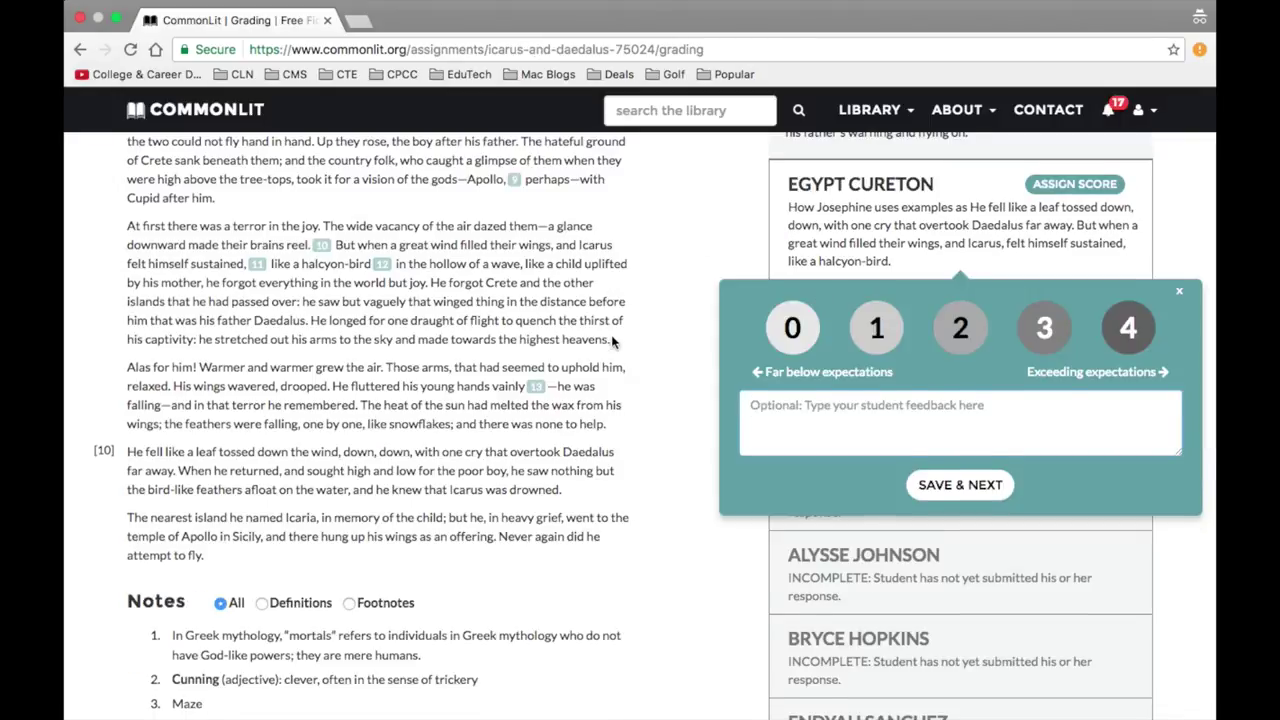
scroll(614, 342, up, 5)
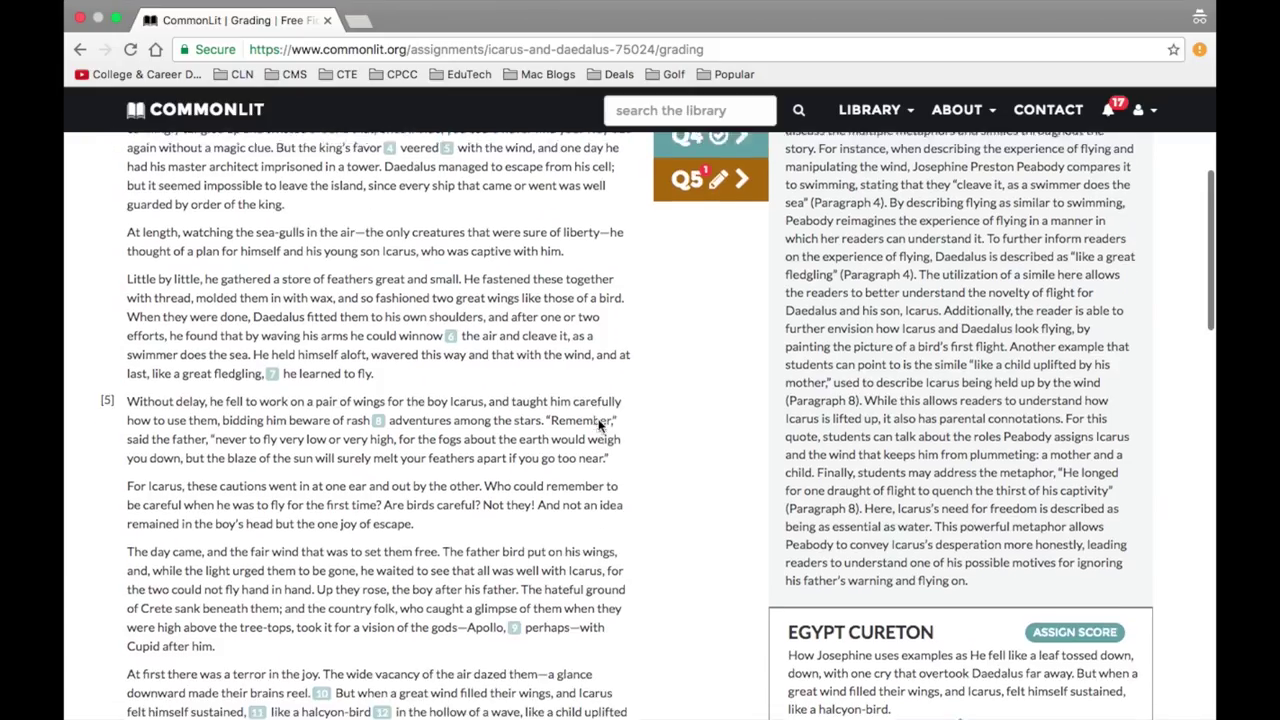
scroll(600, 452, up, 2)
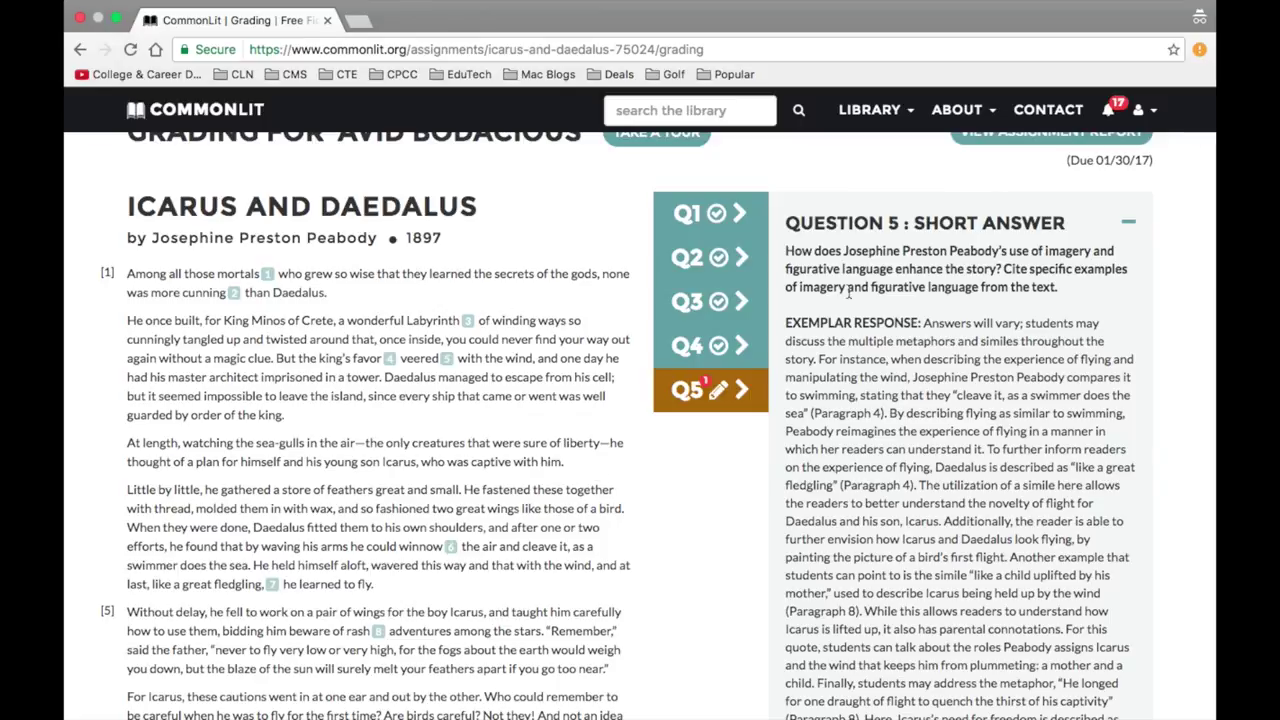